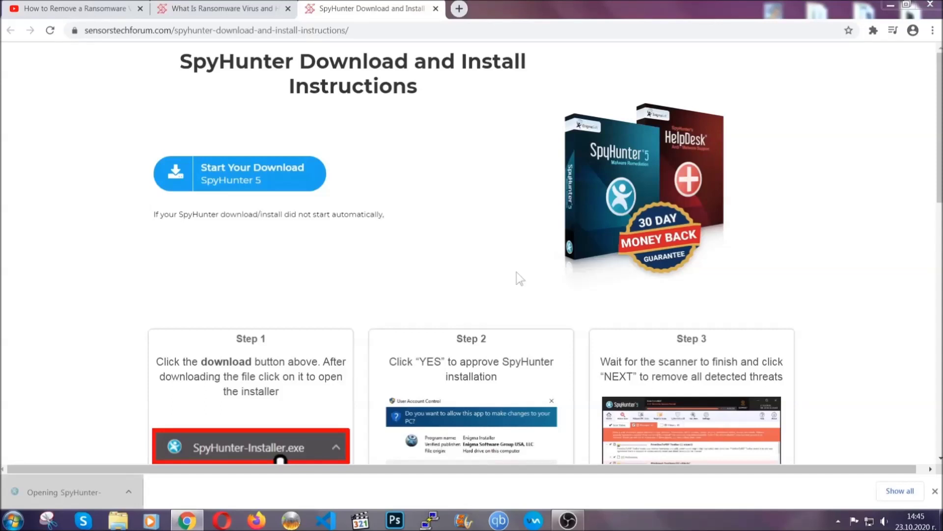
Install SpyHunter 5 in English, accepting the EULA and Privacy Policy, and finish the setup
{"action": "scroll", "coordinate": [483, 270], "scroll_direction": "down", "scroll_amount": 2}
{"action": "left_click", "coordinate": [442, 269]}
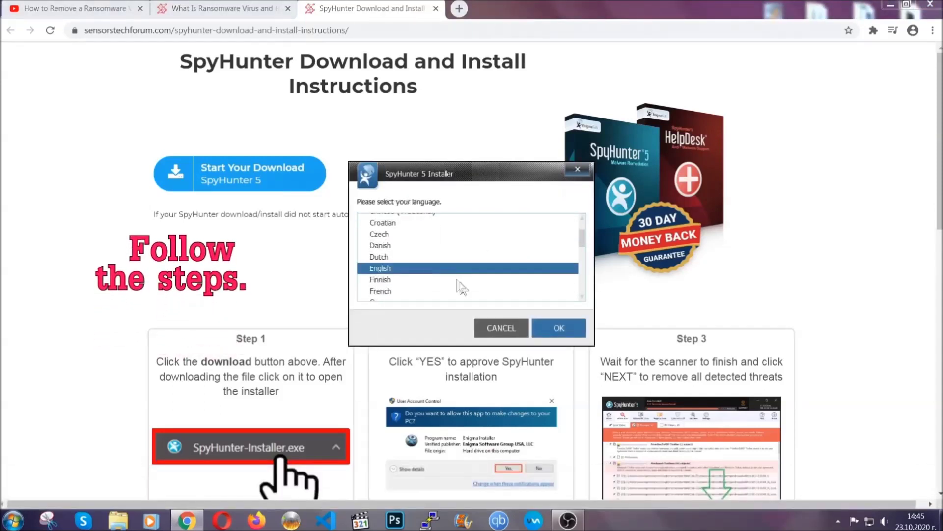
{"action": "left_click", "coordinate": [548, 327]}
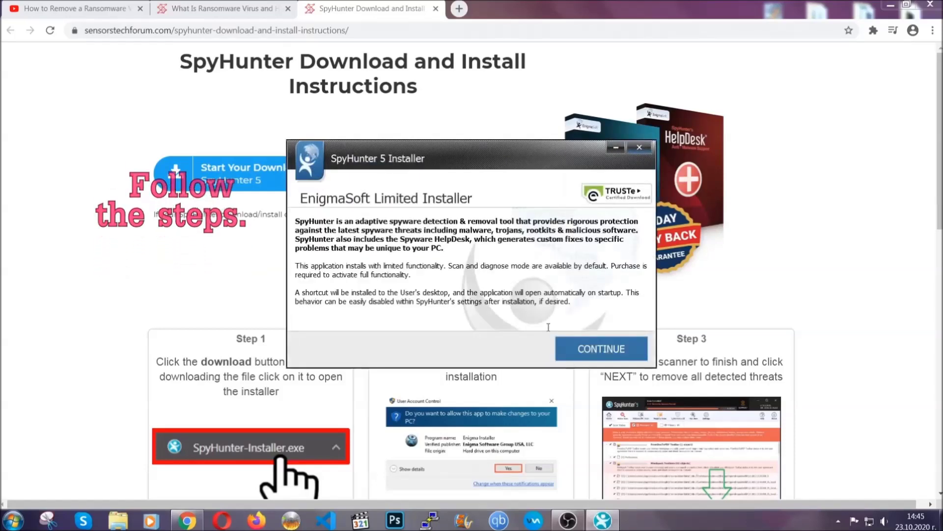
{"action": "left_click", "coordinate": [570, 341]}
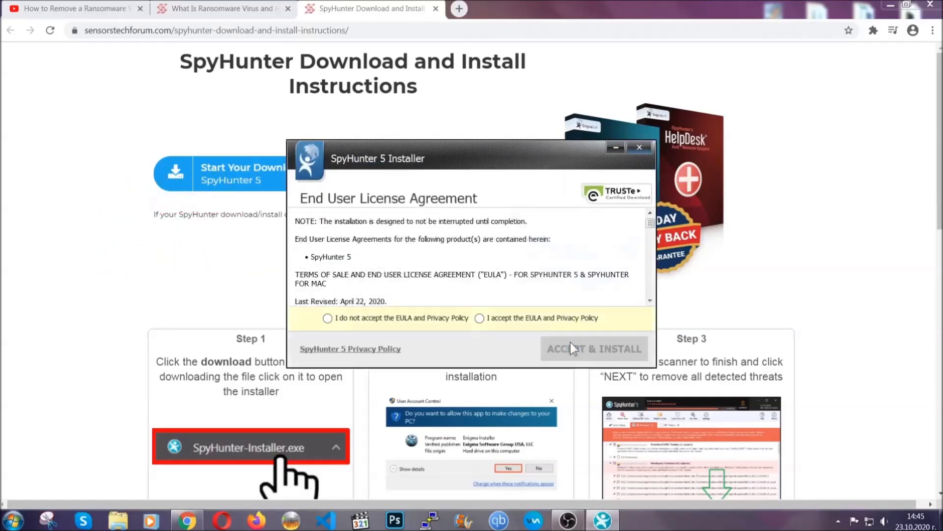
{"action": "left_click", "coordinate": [540, 318]}
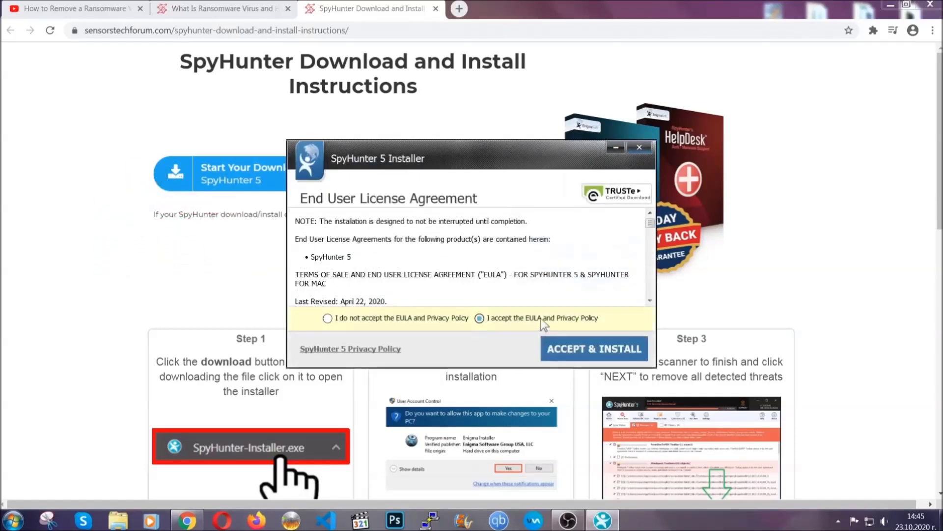
{"action": "left_click", "coordinate": [563, 346]}
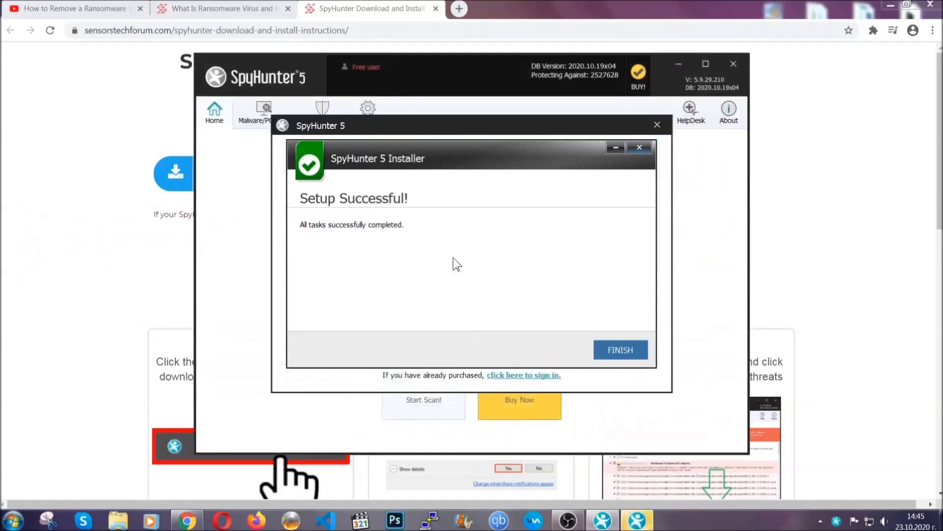
{"action": "left_click", "coordinate": [603, 351]}
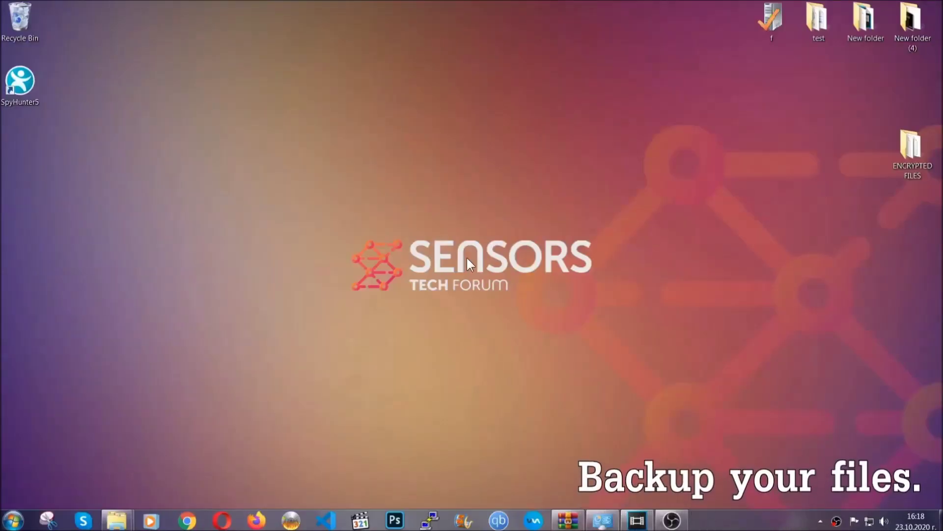
Copy all the .efji files in the ENCRYPTED FILES desktop folder and minimize the folder window
{"action": "double_click", "coordinate": [906, 152]}
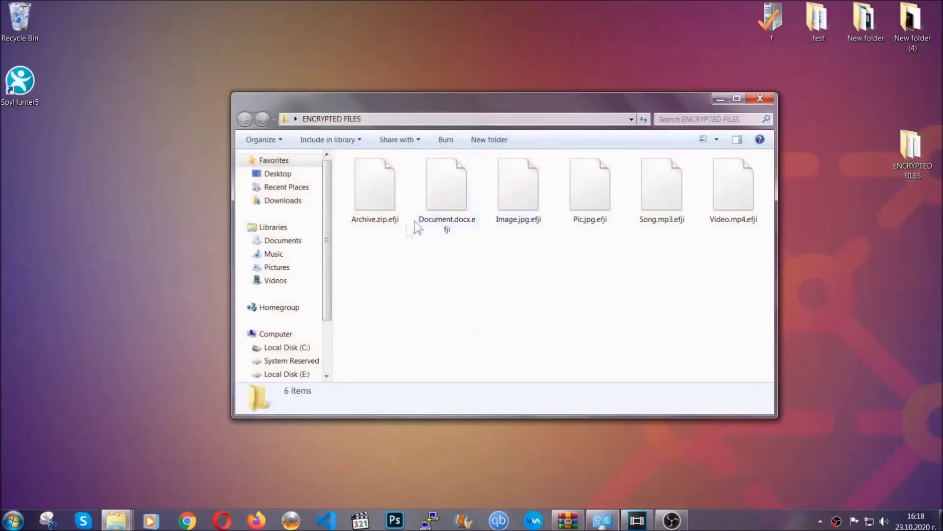
{"action": "left_click_drag", "start_coordinate": [350, 246], "coordinate": [738, 175]}
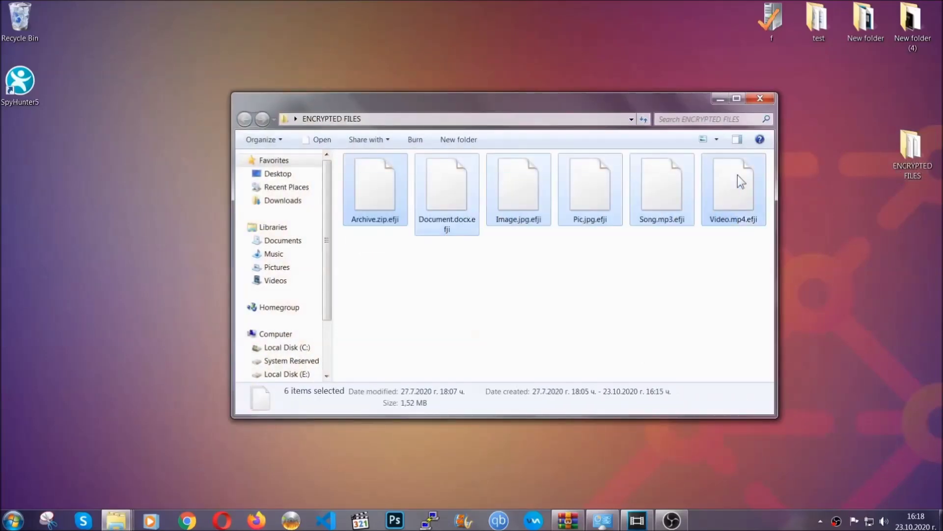
{"action": "right_click", "coordinate": [737, 175]}
{"action": "left_click", "coordinate": [762, 305]}
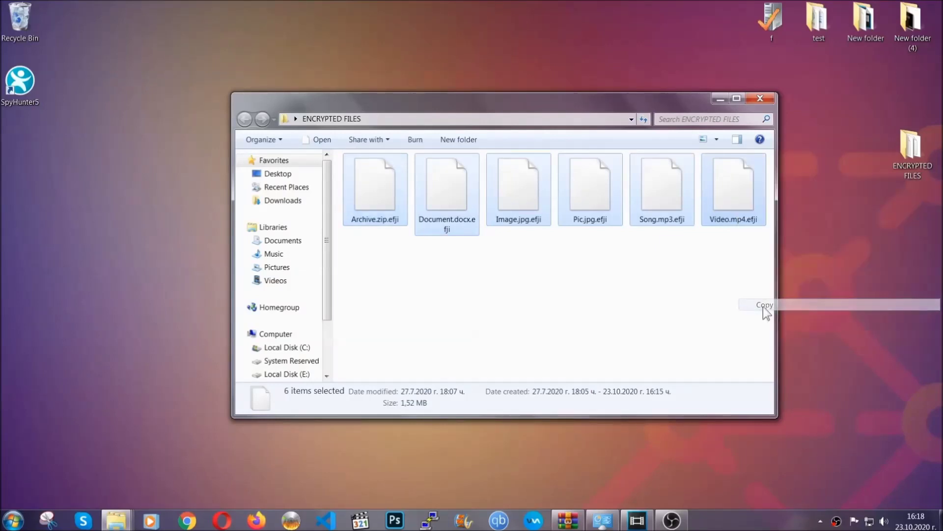
{"action": "left_click", "coordinate": [721, 99]}
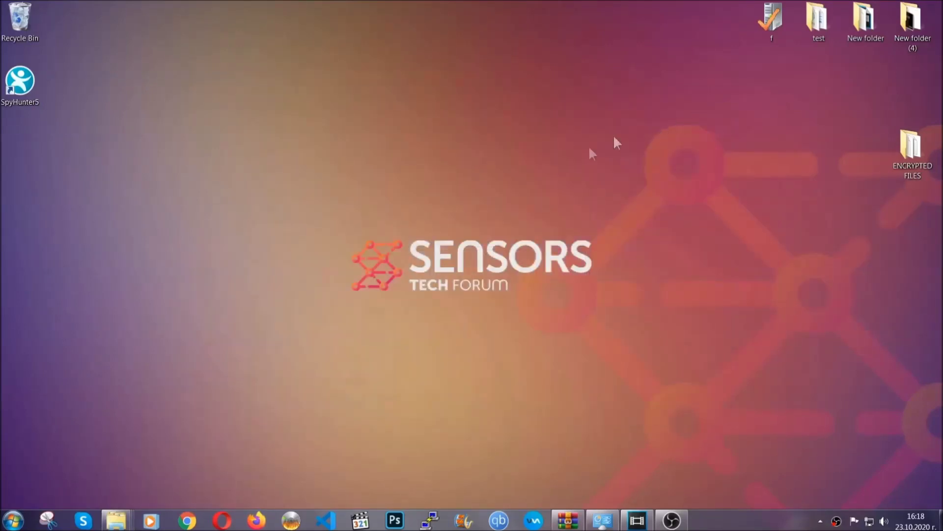
Paste the copied encrypted files into the root of FLASH DRIVE (H:) and close its window
{"action": "left_click", "coordinate": [12, 520]}
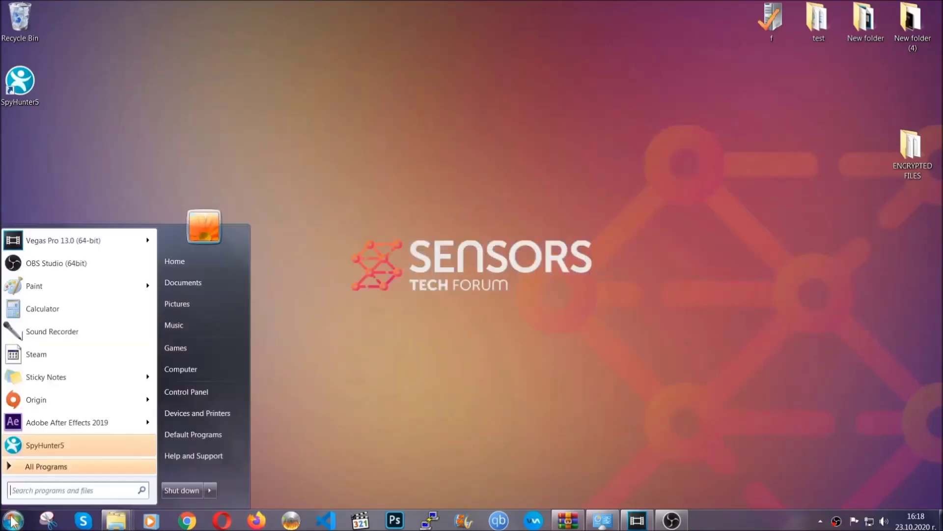
{"action": "left_click", "coordinate": [178, 368]}
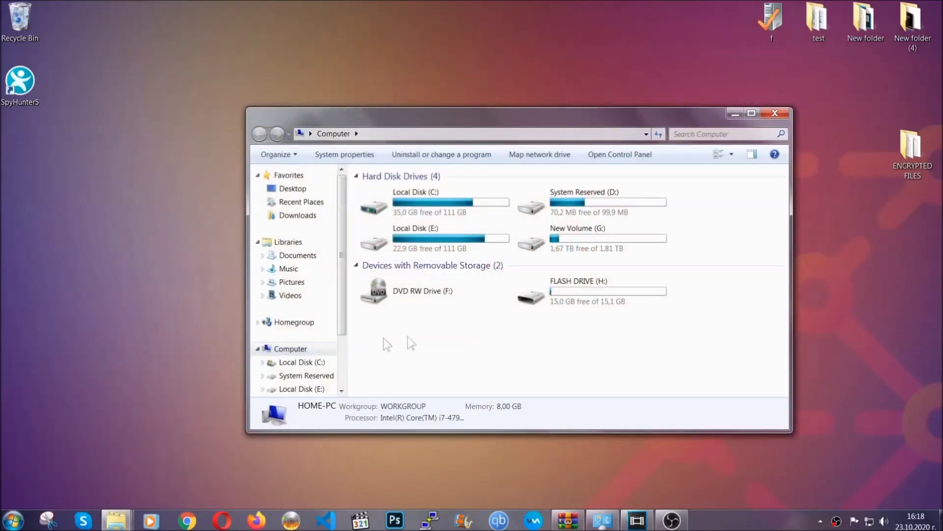
{"action": "double_click", "coordinate": [594, 289]}
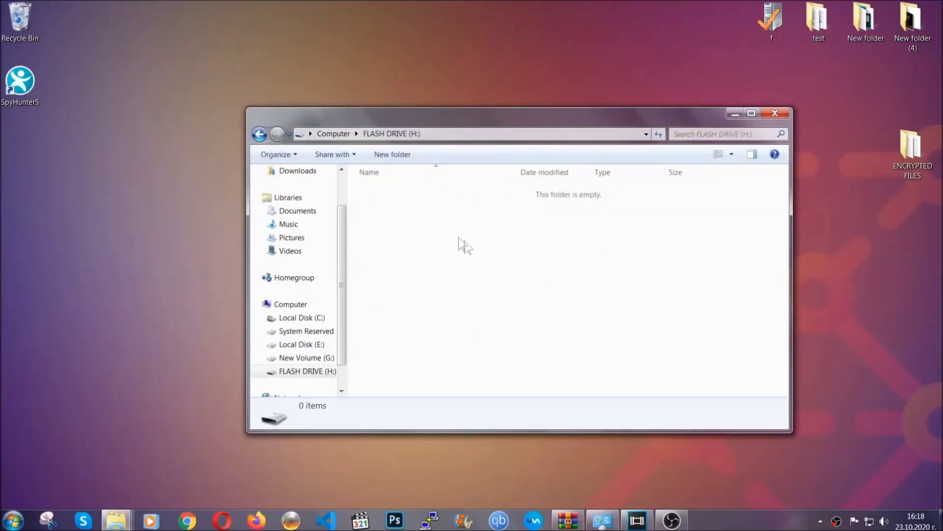
{"action": "right_click", "coordinate": [407, 219]}
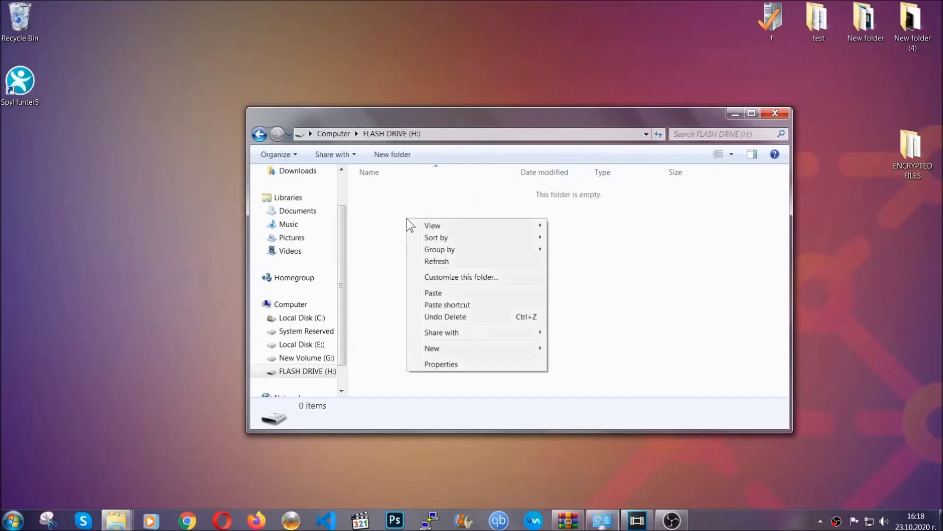
{"action": "left_click", "coordinate": [429, 293]}
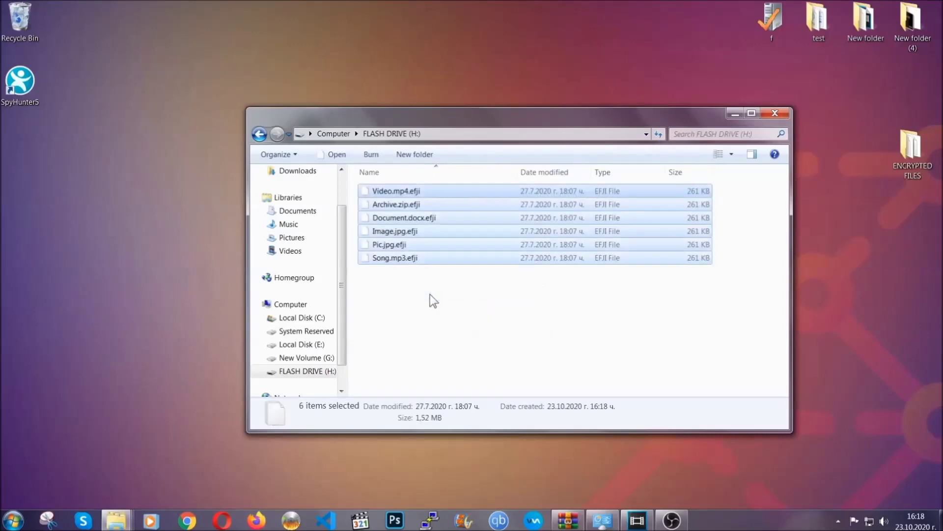
{"action": "left_click", "coordinate": [431, 294]}
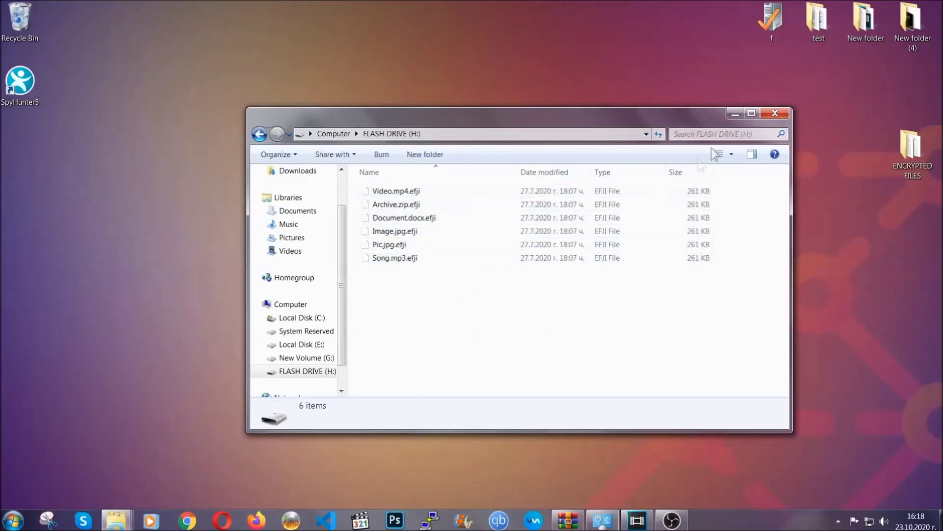
{"action": "left_click", "coordinate": [776, 113]}
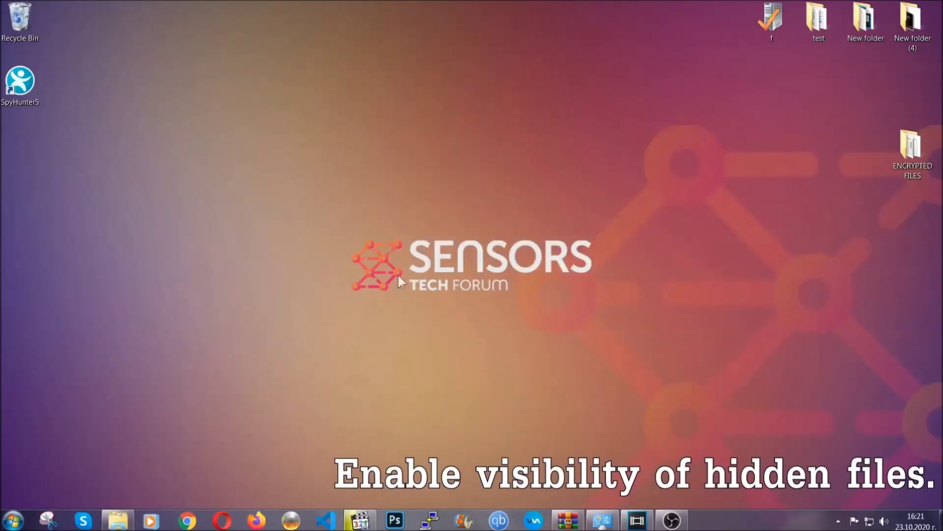
Find the "Show hidden files and folders" setting and enable showing hidden files, folders, and drives
{"action": "left_click", "coordinate": [14, 520]}
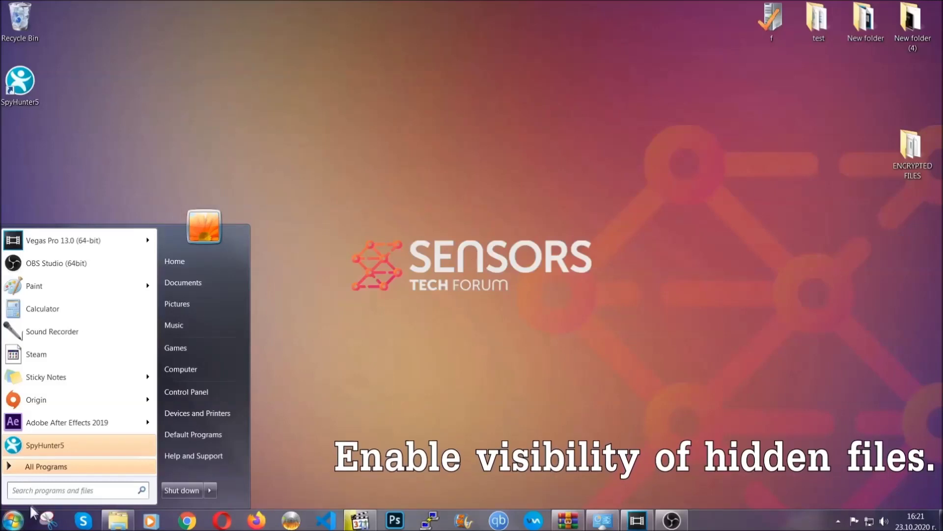
{"action": "left_click", "coordinate": [41, 488]}
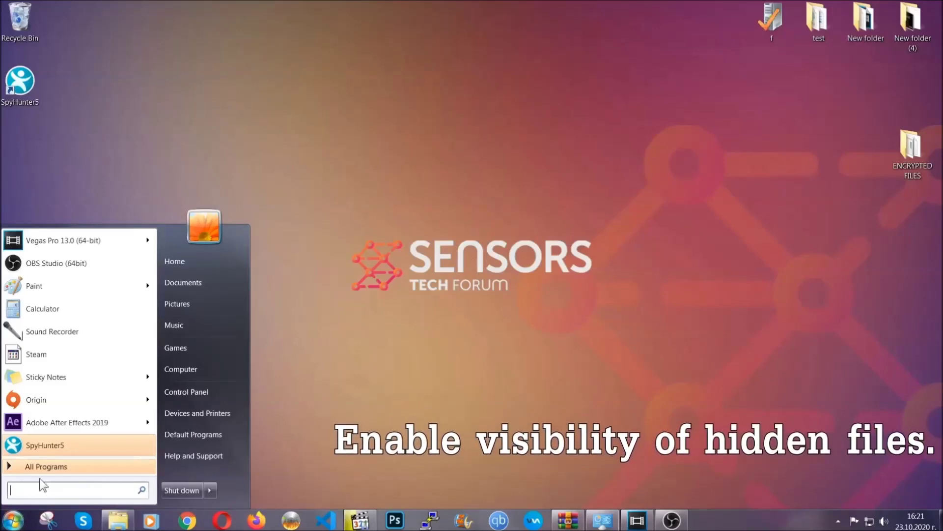
{"action": "type", "text": "show hidden"}
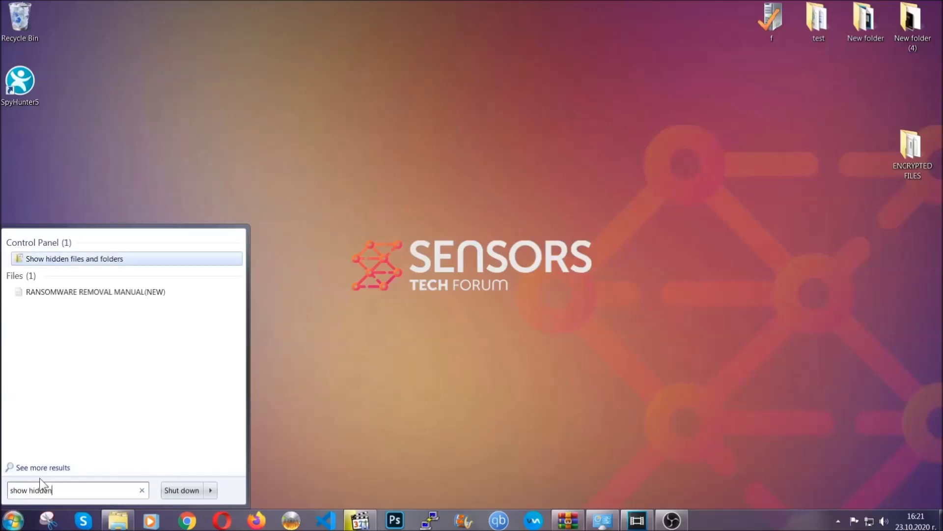
{"action": "type", "text": " files and folder"}
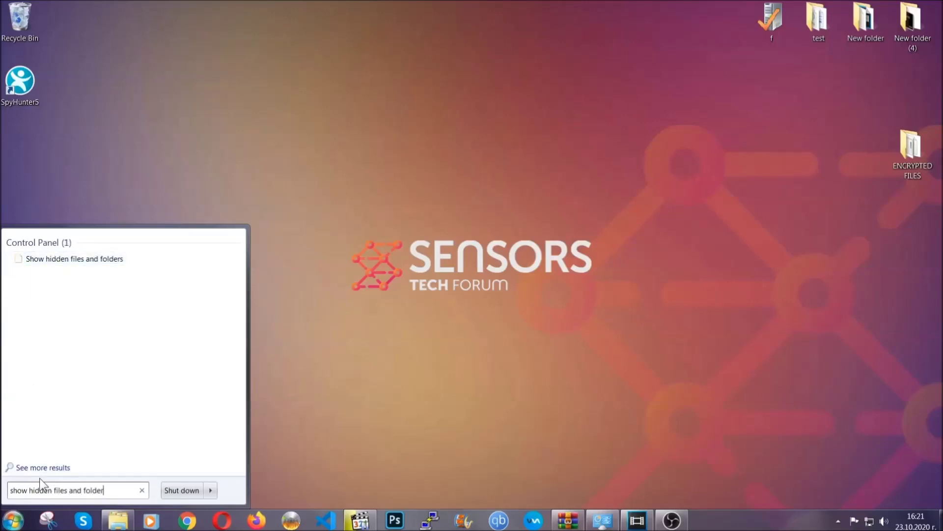
{"action": "type", "text": "s"}
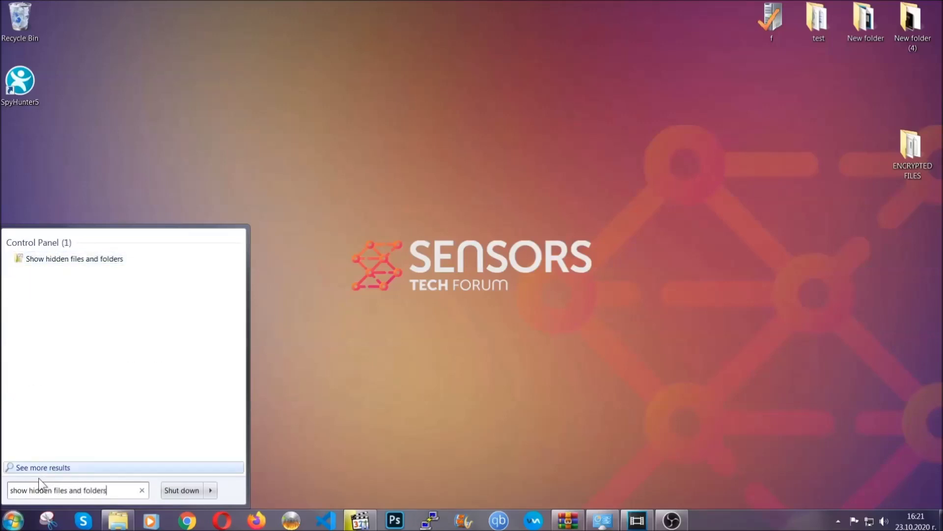
{"action": "left_click", "coordinate": [111, 260]}
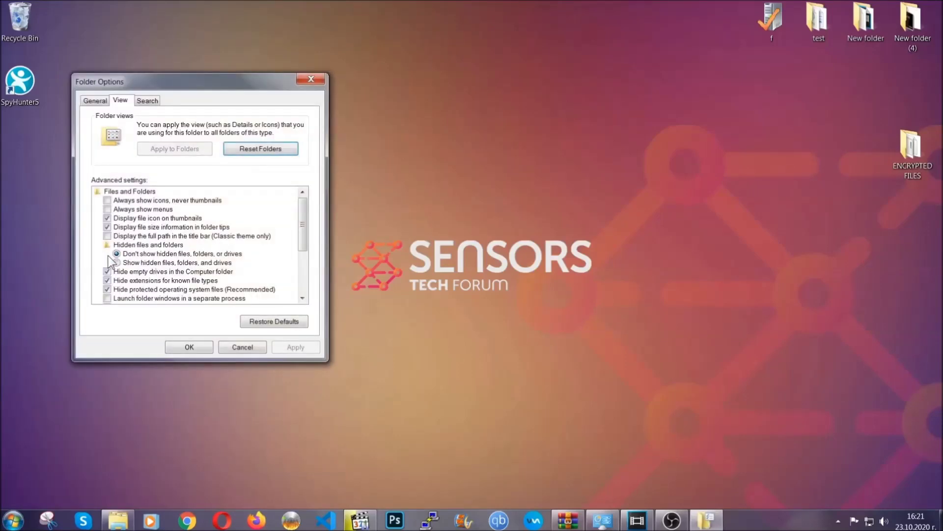
{"action": "left_click", "coordinate": [136, 263]}
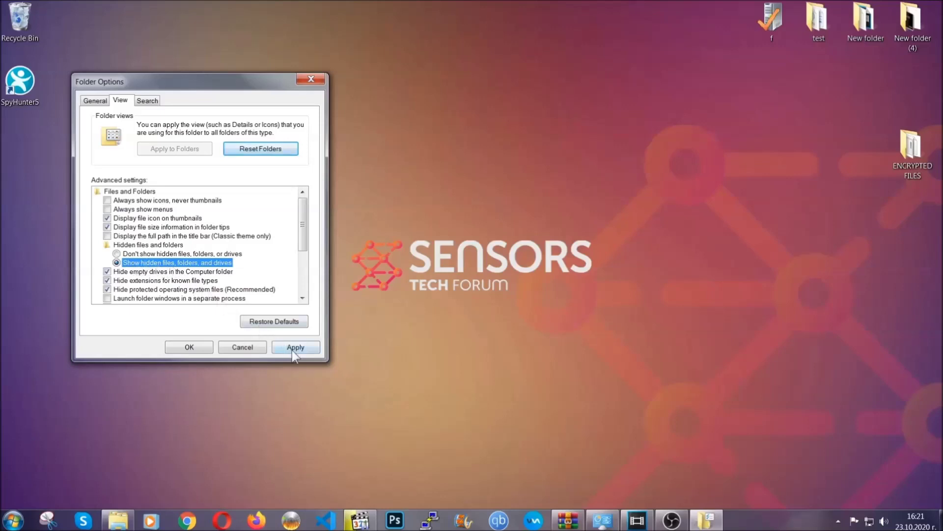
{"action": "left_click", "coordinate": [292, 350]}
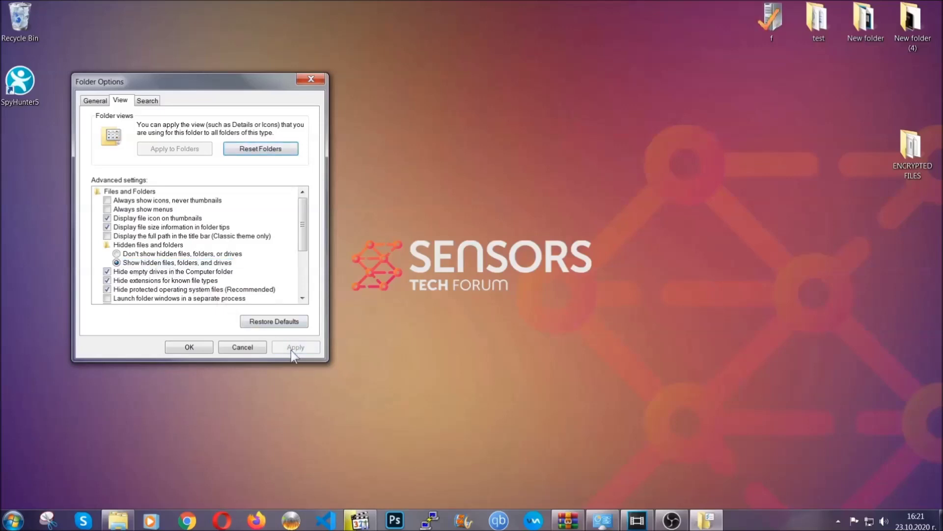
{"action": "left_click", "coordinate": [185, 346]}
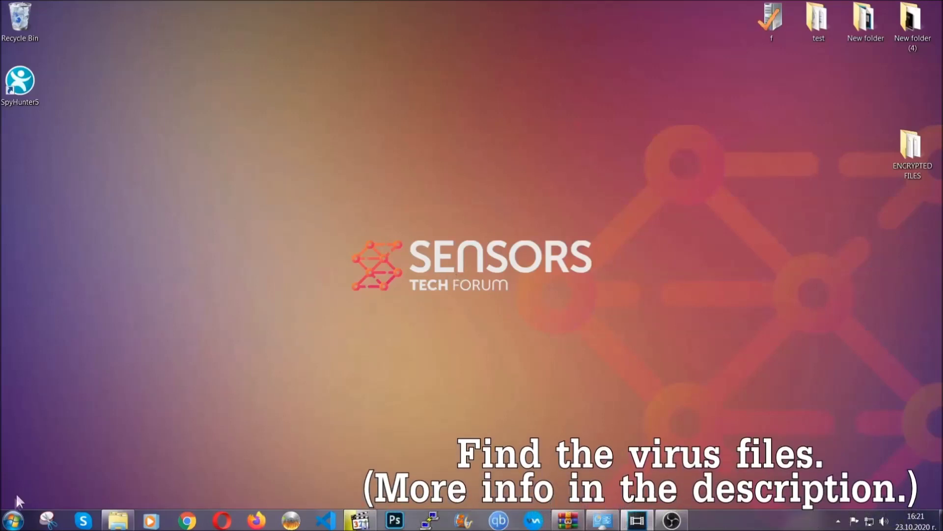
Search the whole computer for the virus executable with the query "fileextension:exe Example Virus Name"
{"action": "left_click", "coordinate": [12, 521]}
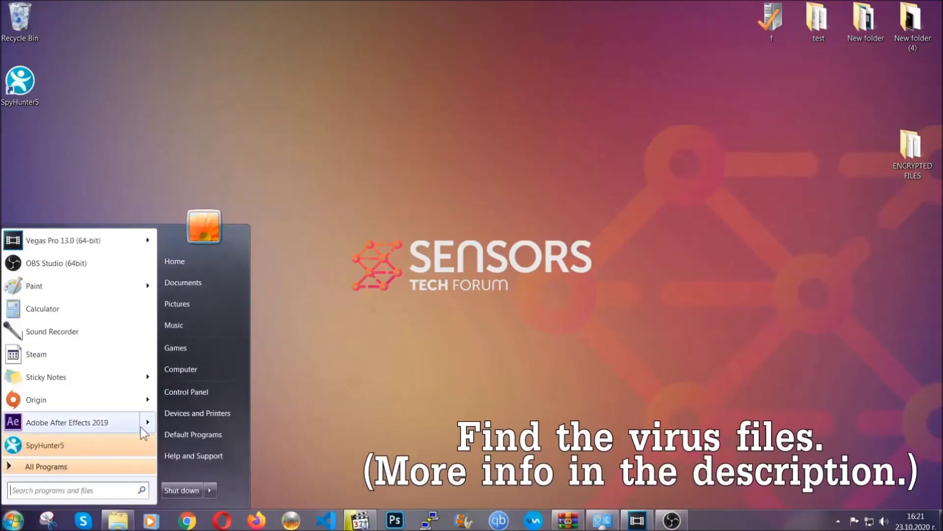
{"action": "left_click", "coordinate": [194, 368]}
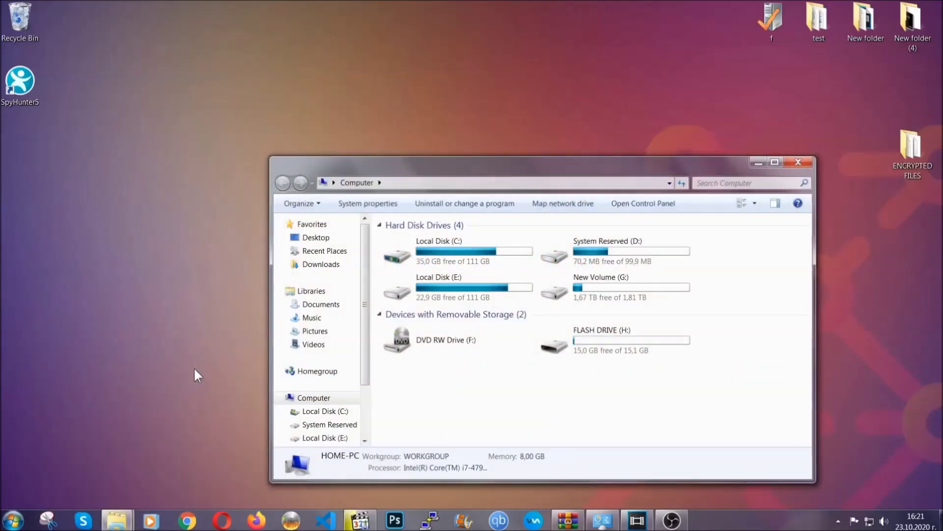
{"action": "left_click_drag", "start_coordinate": [512, 173], "coordinate": [450, 129]}
{"action": "left_click", "coordinate": [644, 141]}
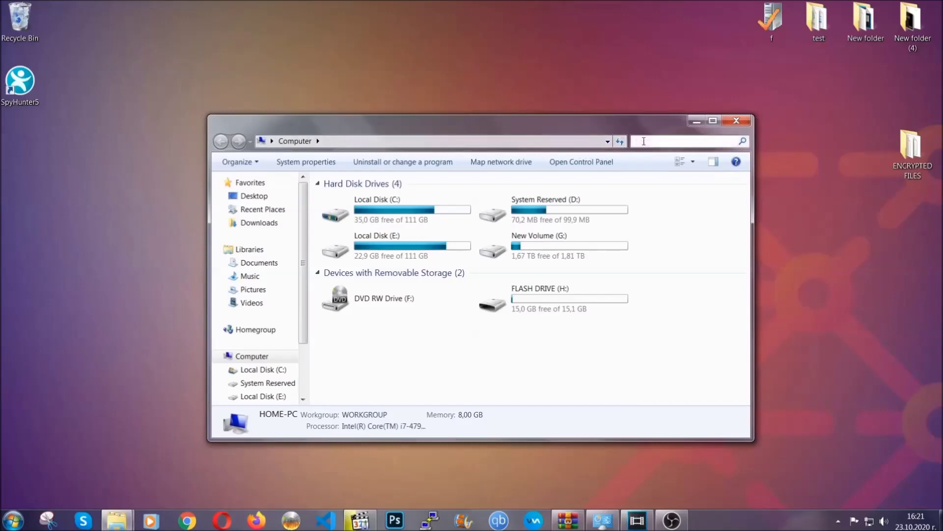
{"action": "type", "text": "fileextensio"}
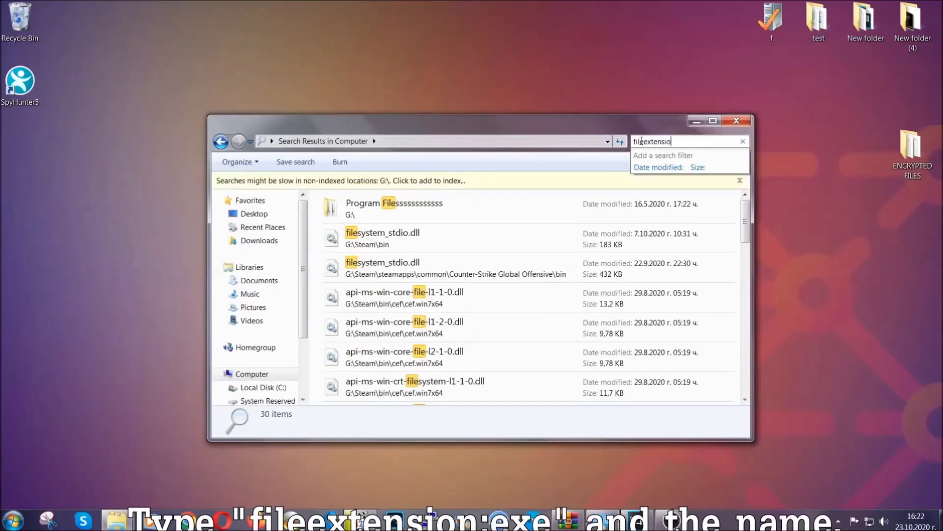
{"action": "type", "text": "n:exe"}
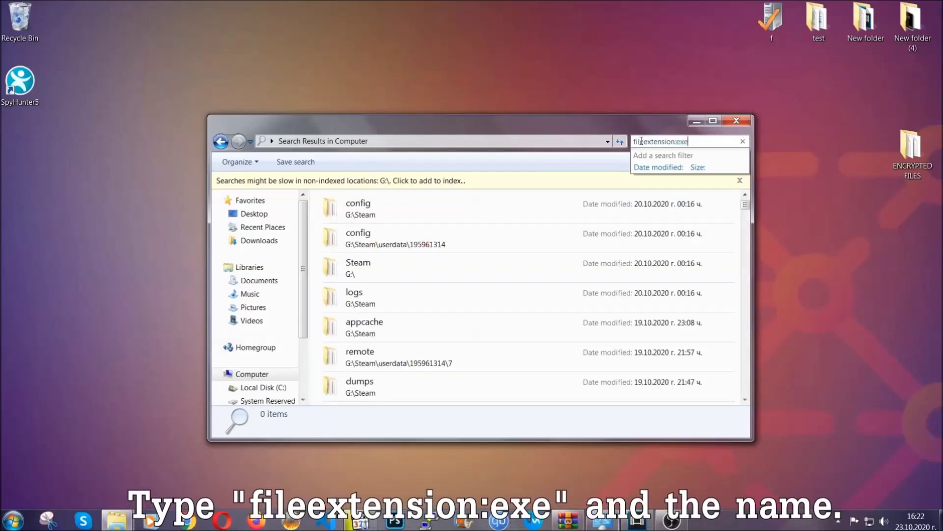
{"action": "type", "text": " Exam"}
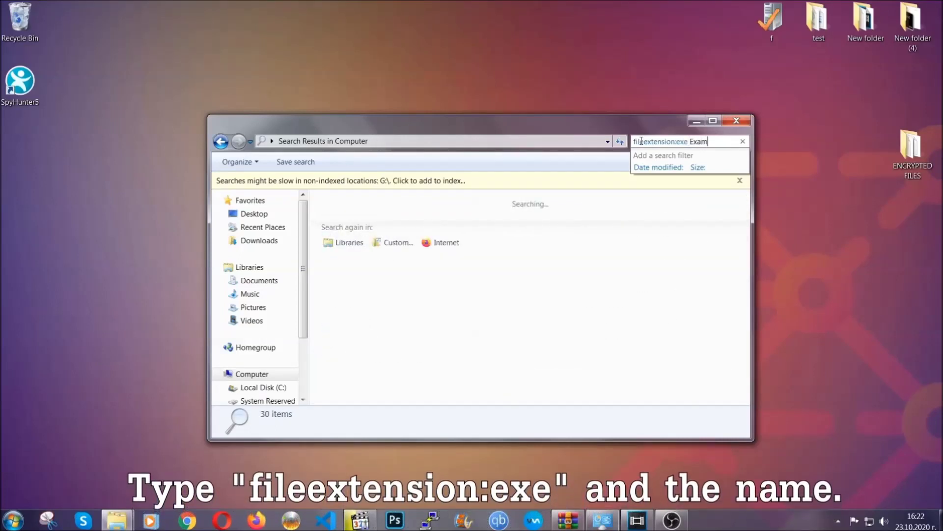
{"action": "type", "text": "ple Vi"}
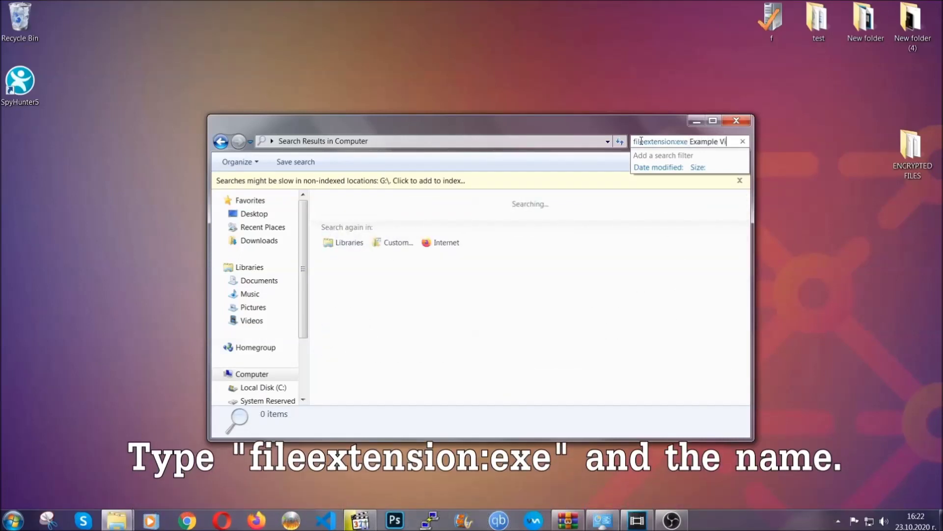
{"action": "type", "text": "rss Name"}
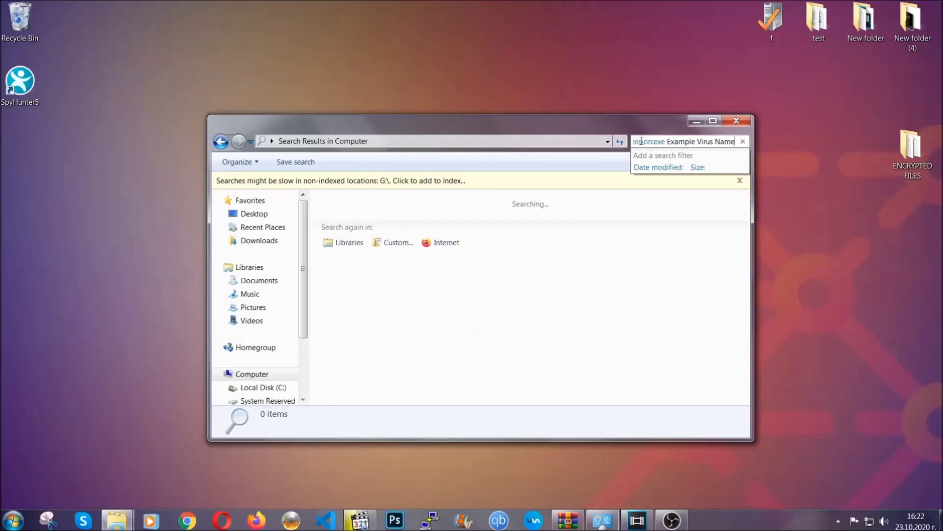
{"action": "key", "text": "Return"}
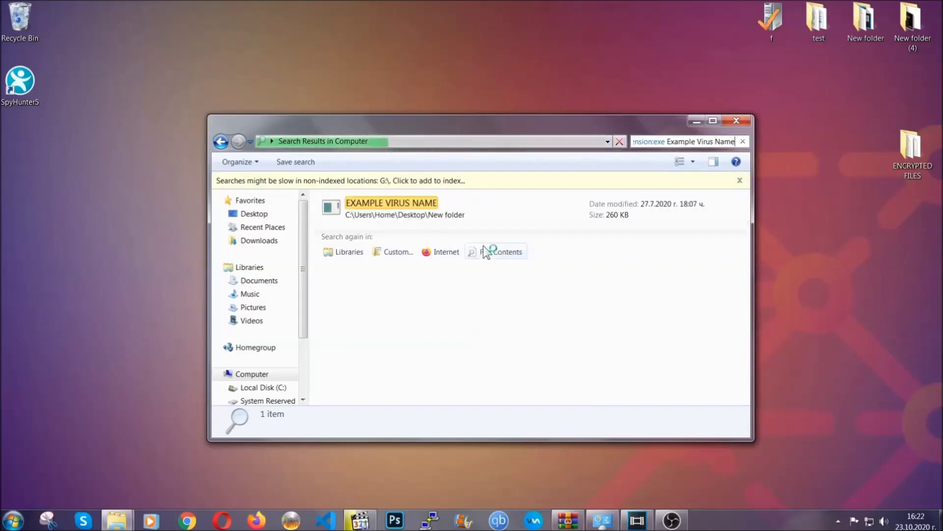
Delete the found EXAMPLE VIRUS NAME application to the Recycle Bin and close the search results window
{"action": "left_click", "coordinate": [412, 201]}
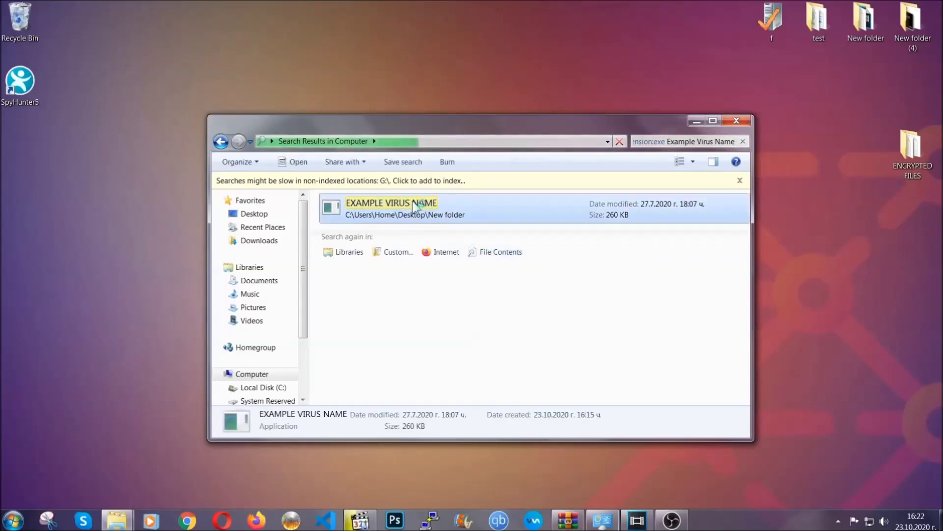
{"action": "right_click", "coordinate": [412, 201]}
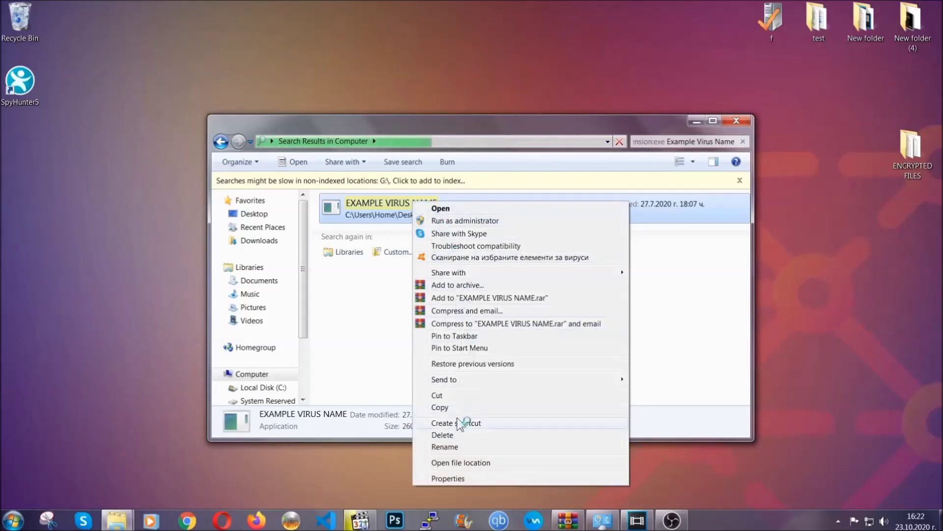
{"action": "left_click", "coordinate": [455, 435]}
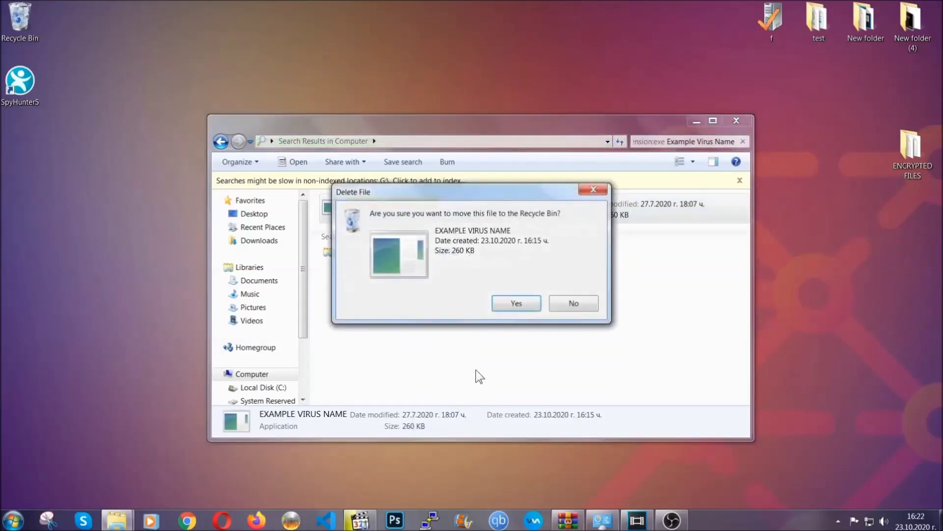
{"action": "left_click", "coordinate": [516, 304]}
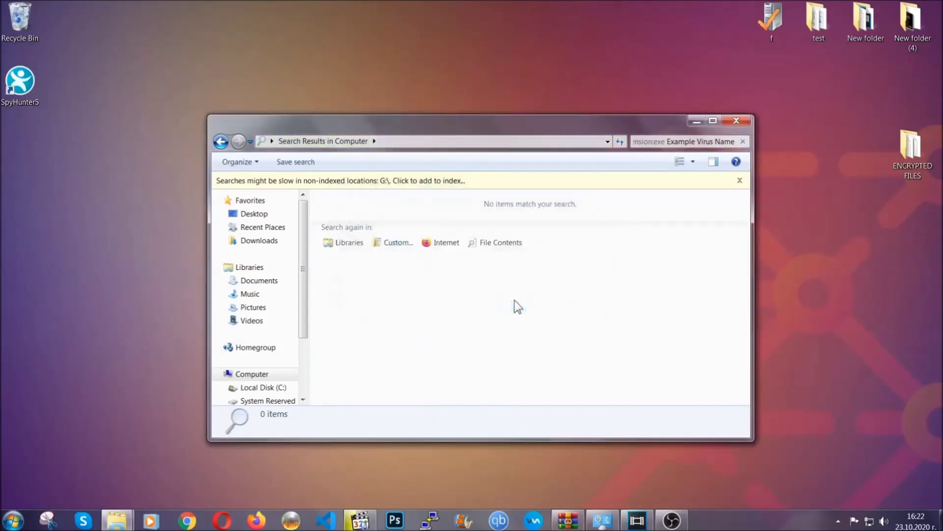
{"action": "left_click", "coordinate": [737, 120]}
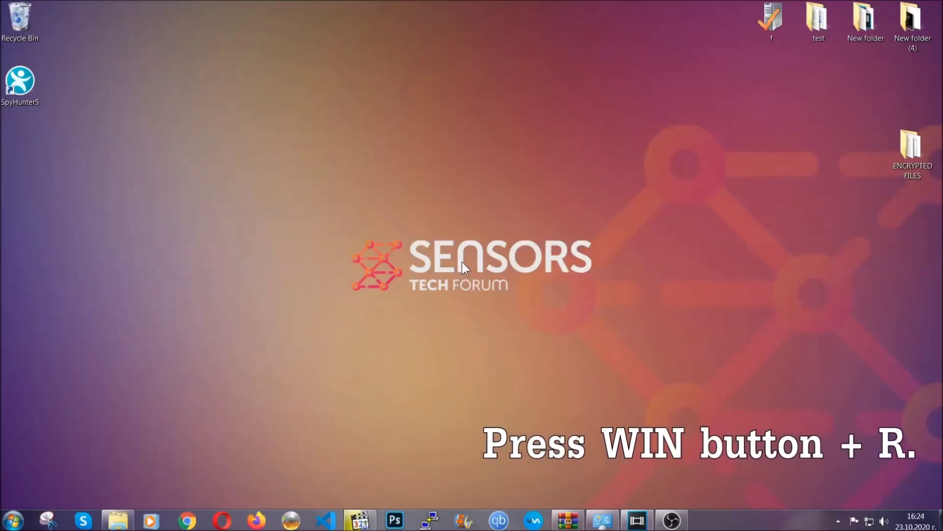
Launch the Registry Editor through the Run dialog with the command REGEDIT
{"action": "key", "text": "super+r"}
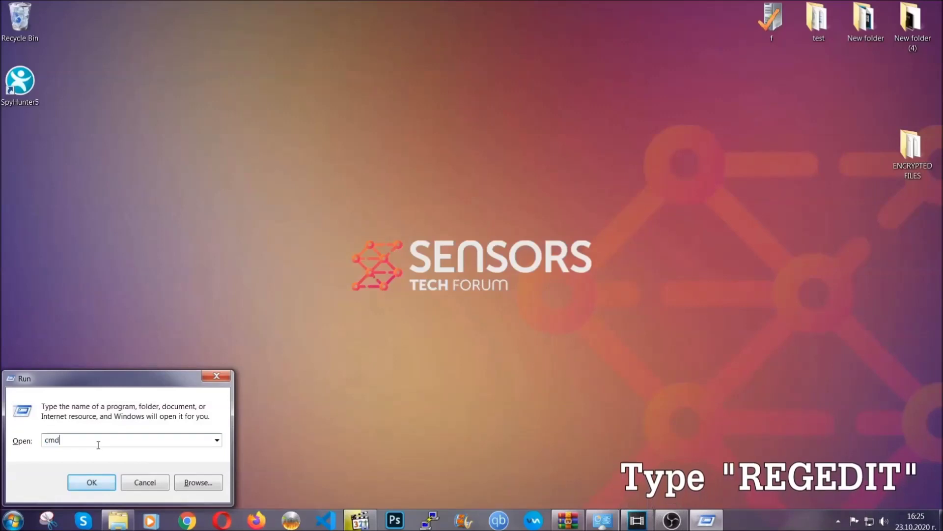
{"action": "type", "text": "REGE"}
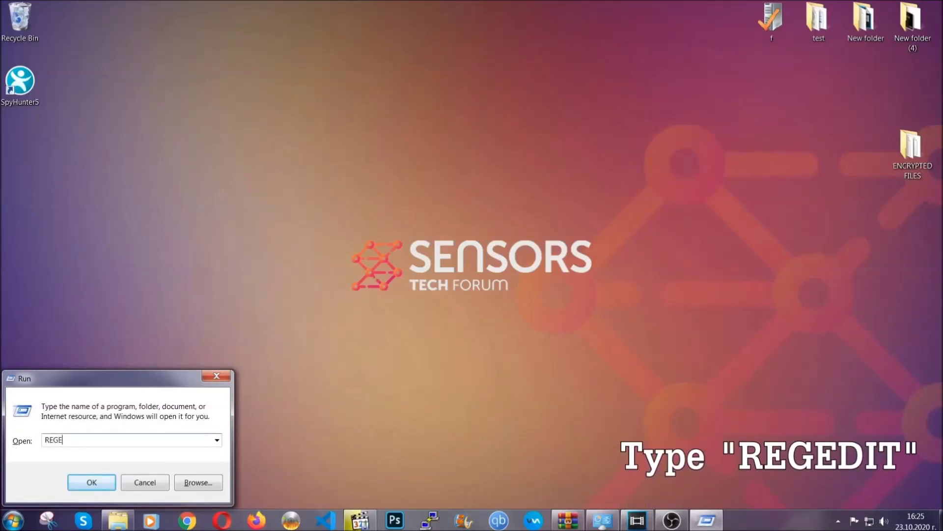
{"action": "type", "text": "DIT"}
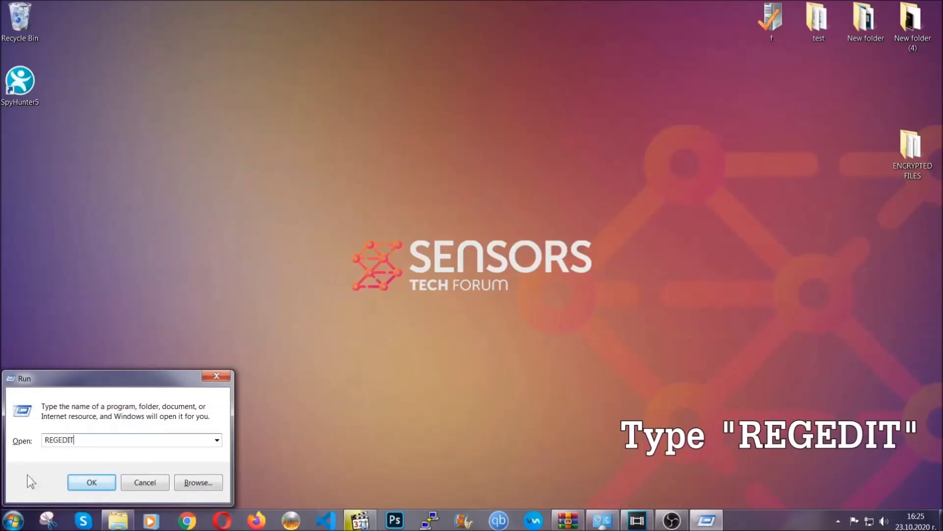
{"action": "left_click", "coordinate": [84, 483]}
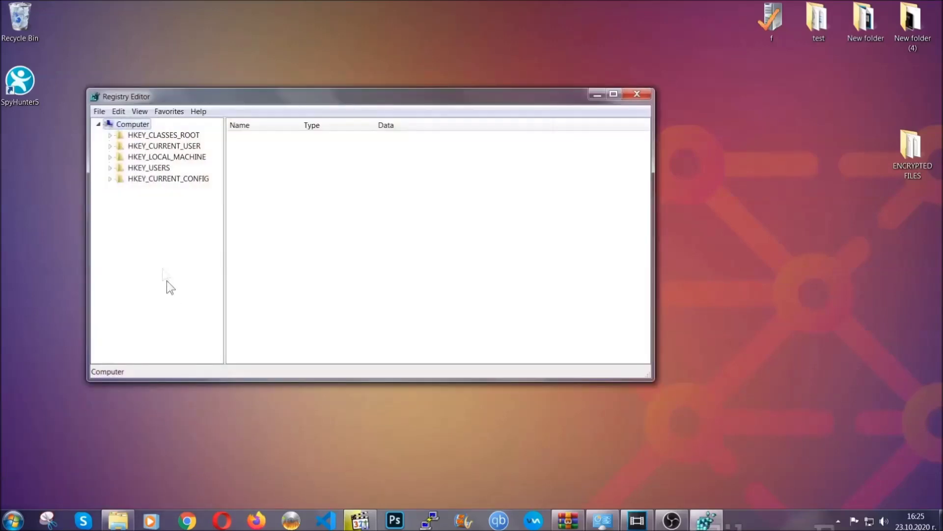
Export the entire registry to the Desktop as a registration file named BACKUP
{"action": "left_click", "coordinate": [100, 112]}
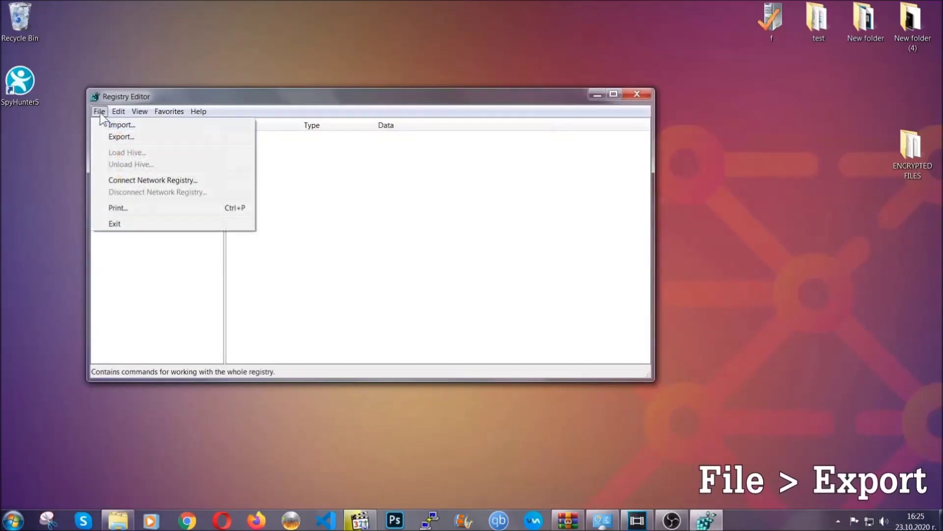
{"action": "left_click", "coordinate": [122, 136]}
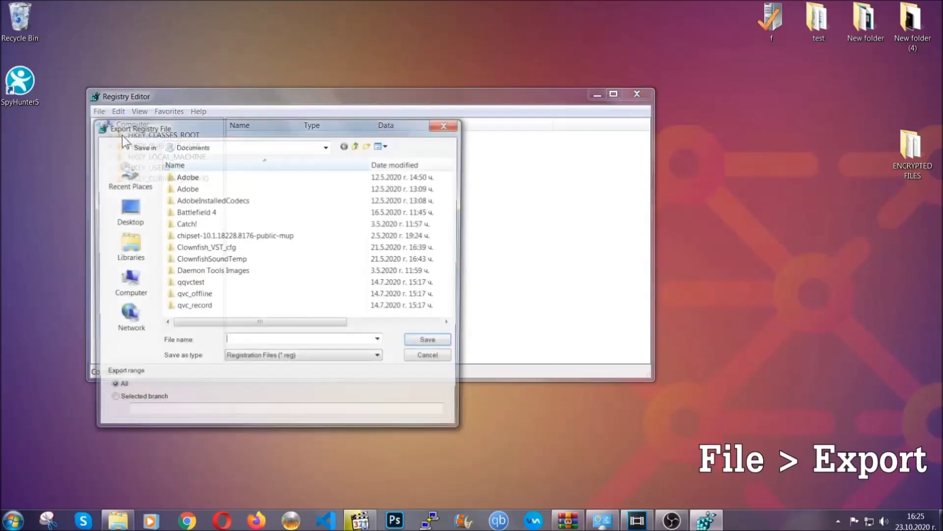
{"action": "left_click", "coordinate": [123, 210]}
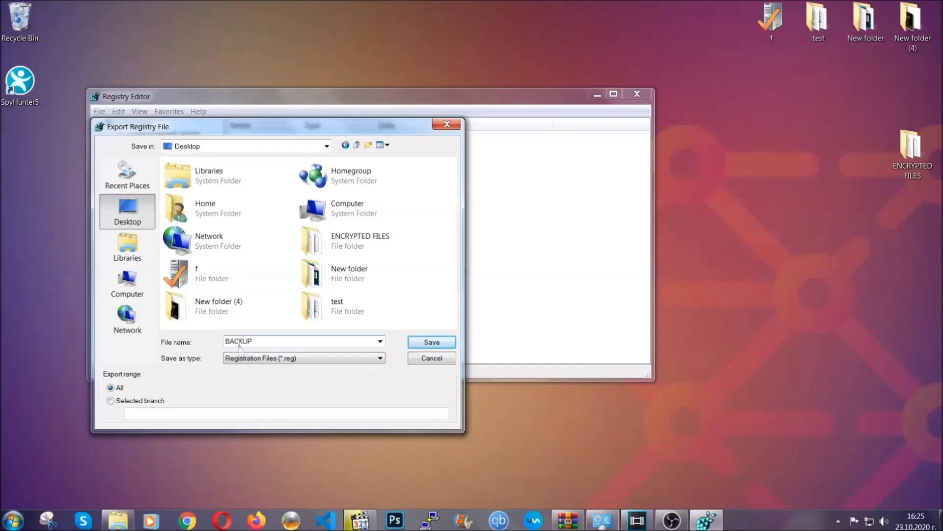
{"action": "left_click", "coordinate": [425, 344]}
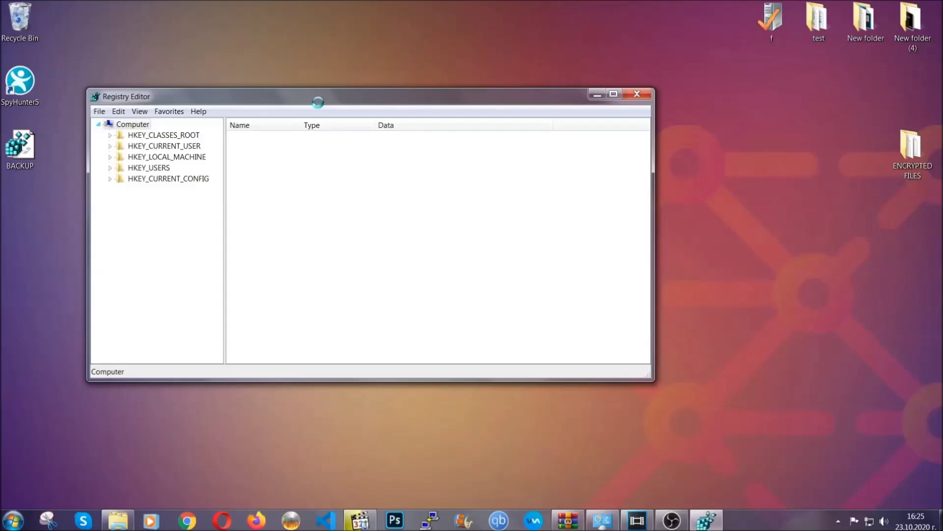
{"action": "left_click_drag", "start_coordinate": [318, 103], "coordinate": [410, 134]}
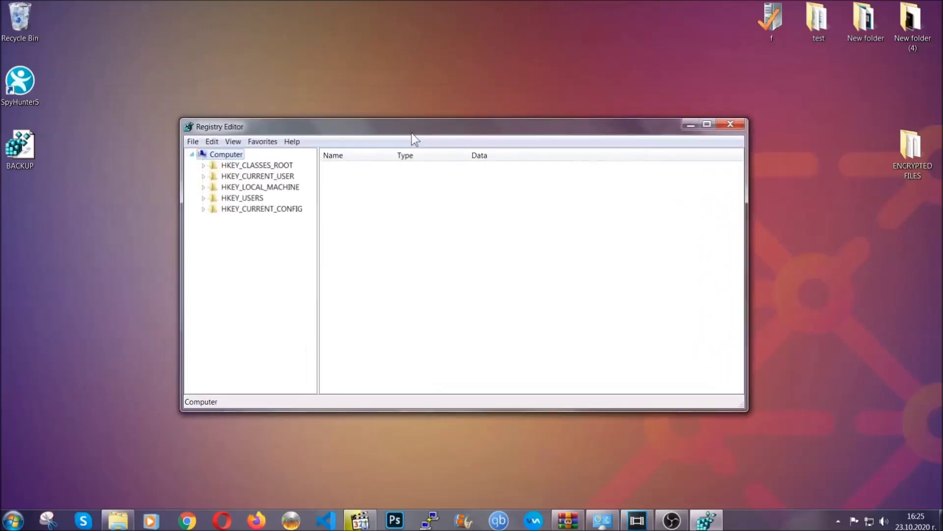
{"action": "left_click", "coordinate": [192, 141]}
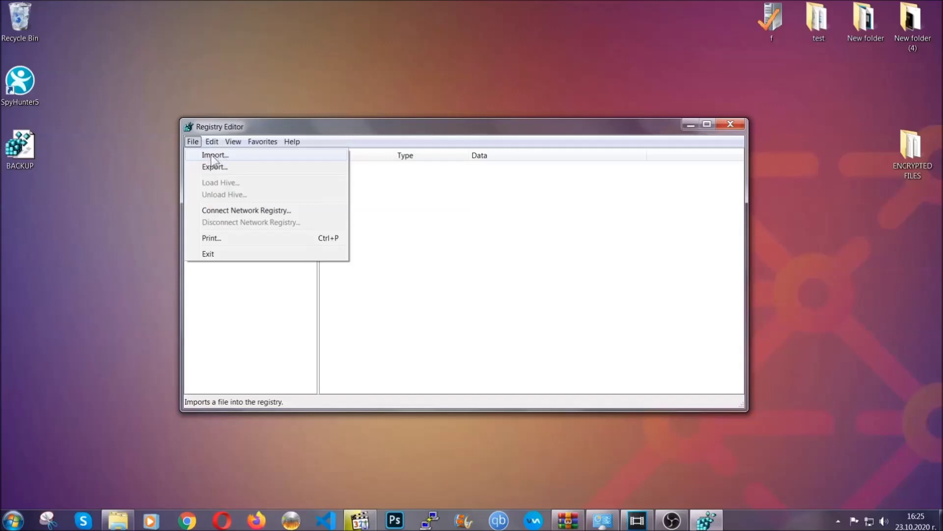
{"action": "left_click", "coordinate": [194, 143]}
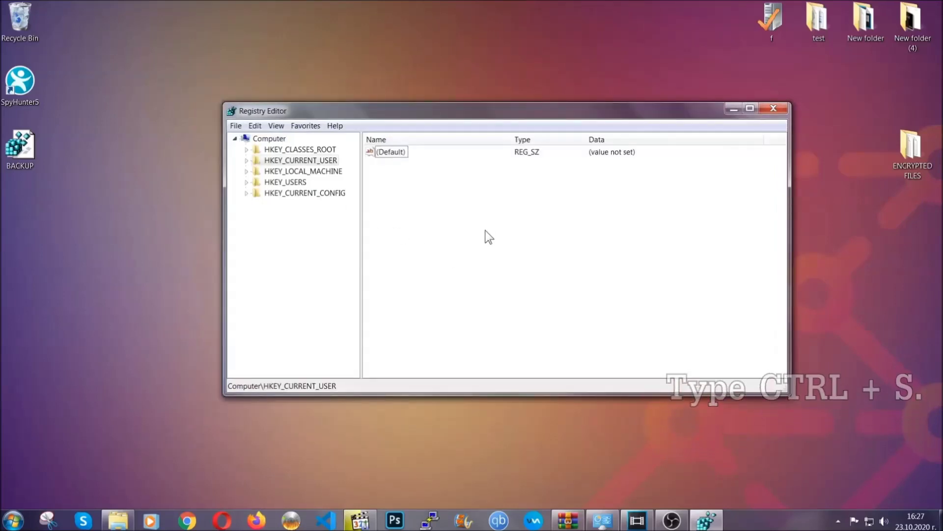
Search the registry keys from HKEY_CURRENT_USER for RunOnce
{"action": "key", "text": "ctrl+f"}
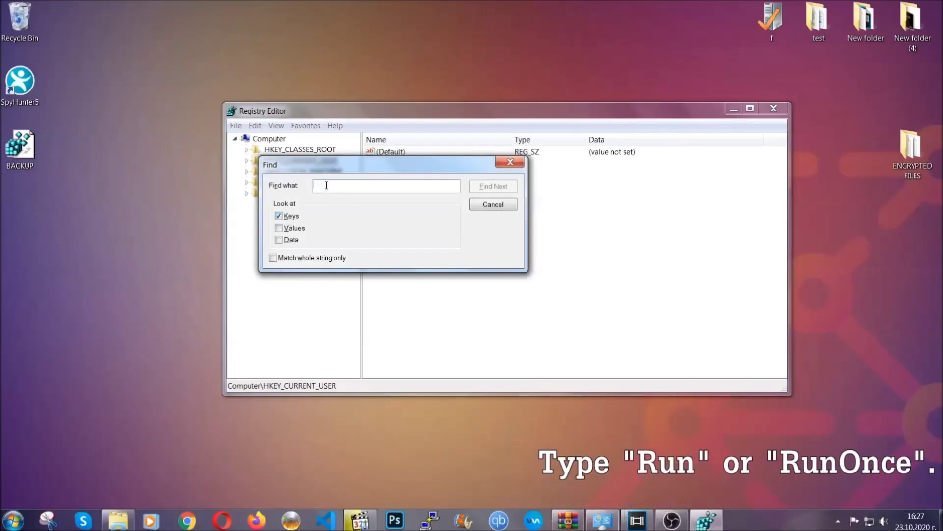
{"action": "type", "text": "RunOnce"}
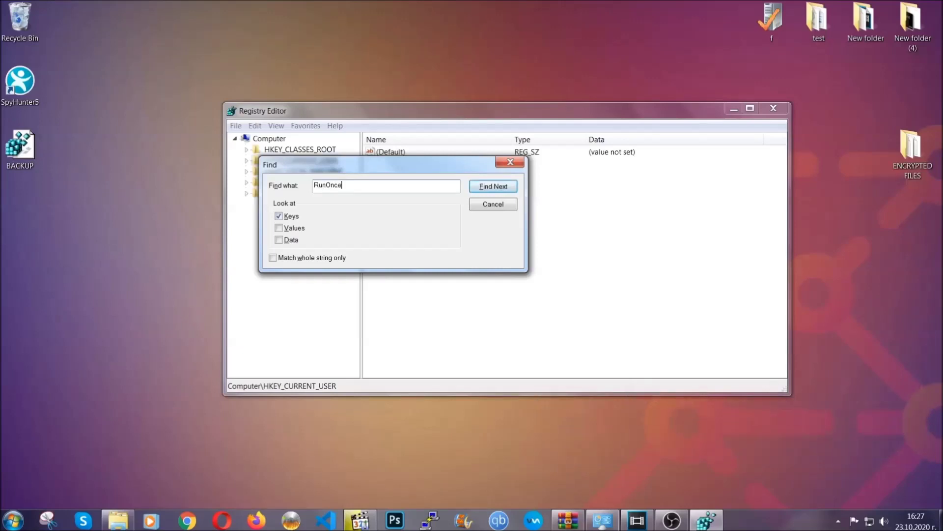
{"action": "left_click", "coordinate": [503, 188]}
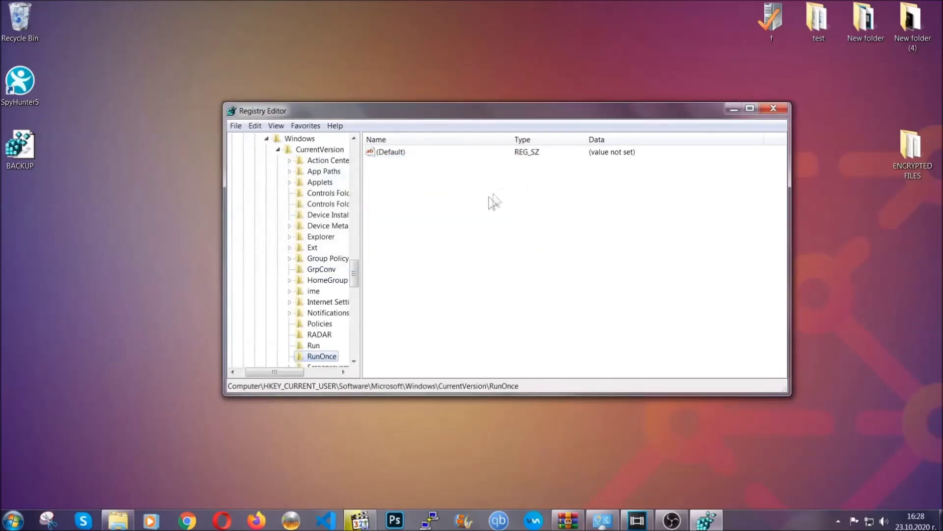
Delete the THE VIRUS value from the Run key under CurrentVersion and close the Registry Editor
{"action": "left_click_drag", "start_coordinate": [356, 275], "coordinate": [357, 288]}
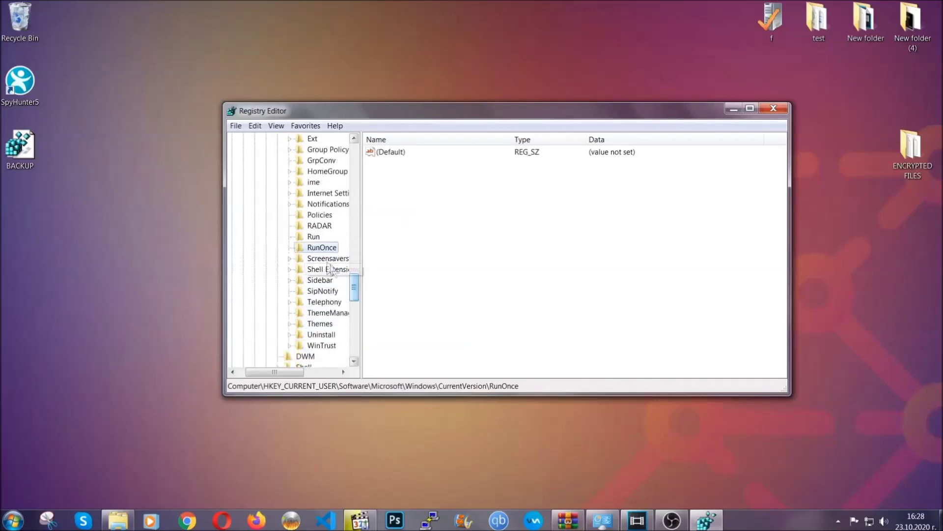
{"action": "left_click", "coordinate": [311, 237]}
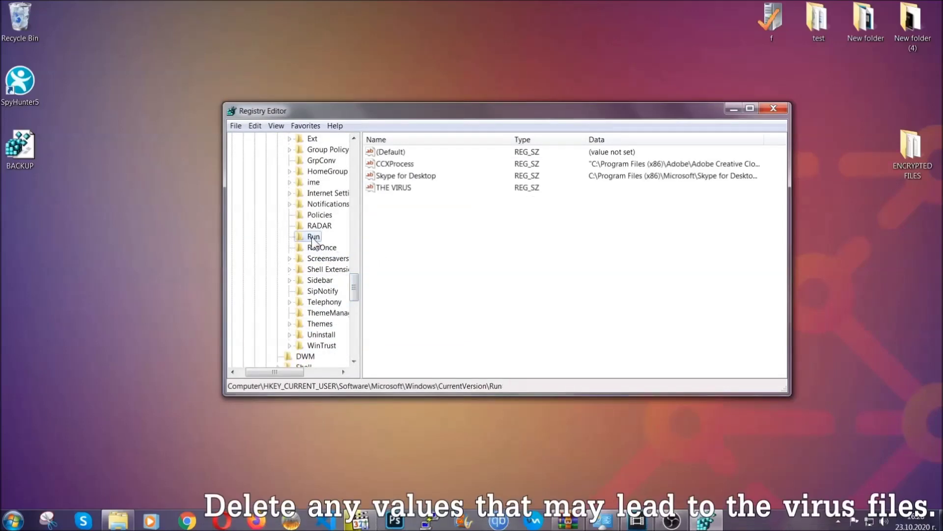
{"action": "left_click", "coordinate": [387, 190]}
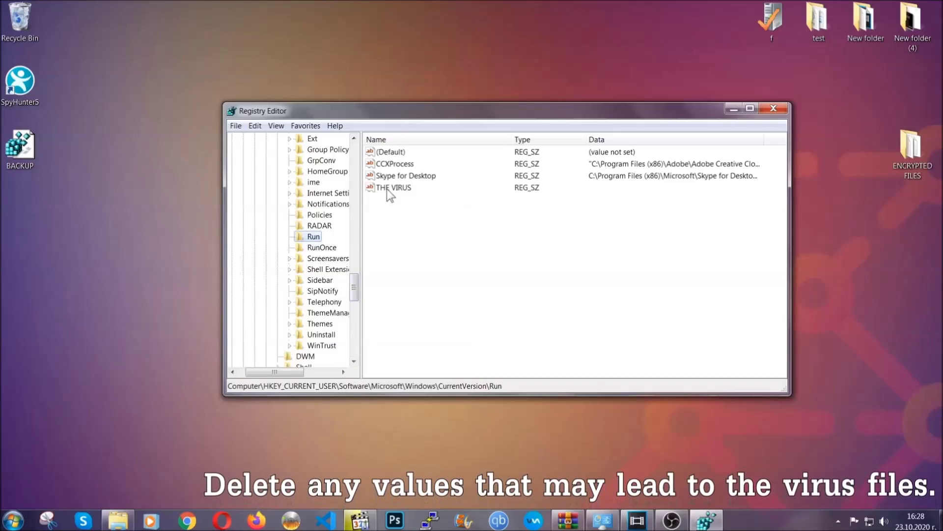
{"action": "right_click", "coordinate": [387, 189]}
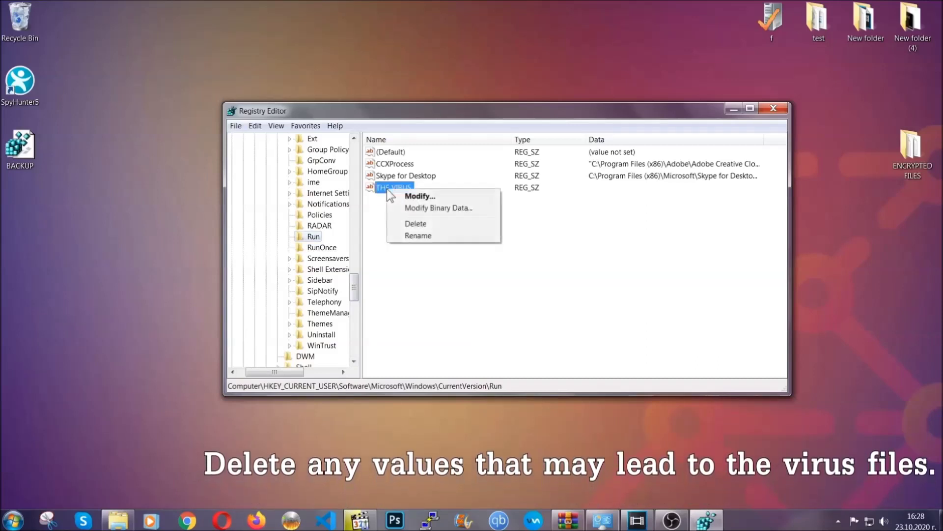
{"action": "left_click", "coordinate": [412, 224]}
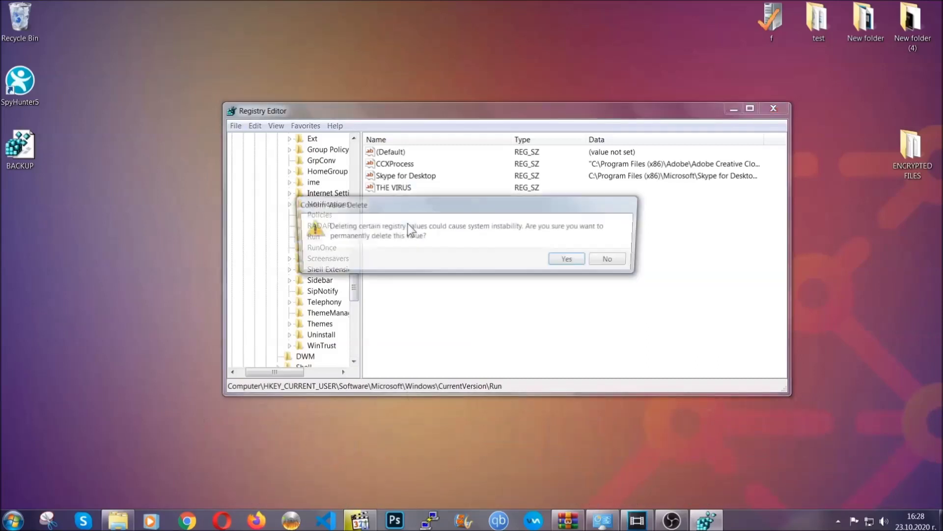
{"action": "left_click", "coordinate": [571, 260]}
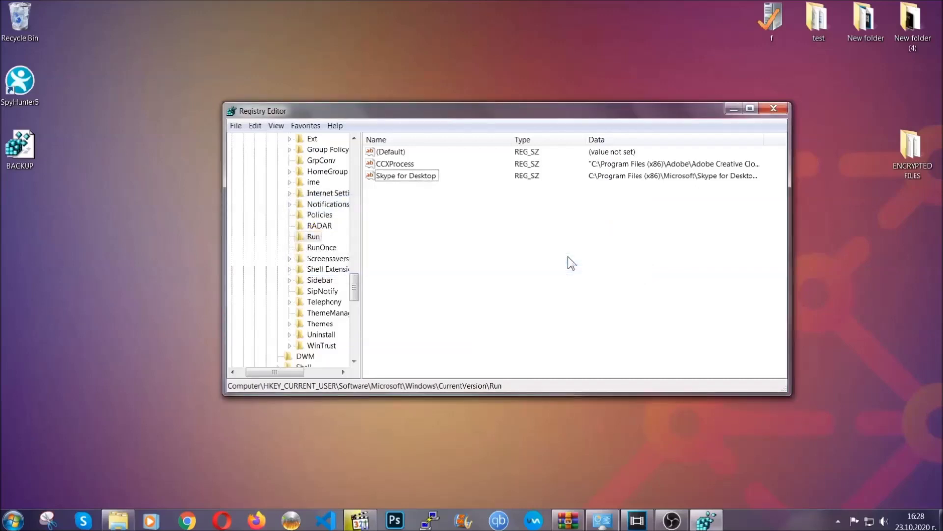
{"action": "left_click", "coordinate": [781, 108]}
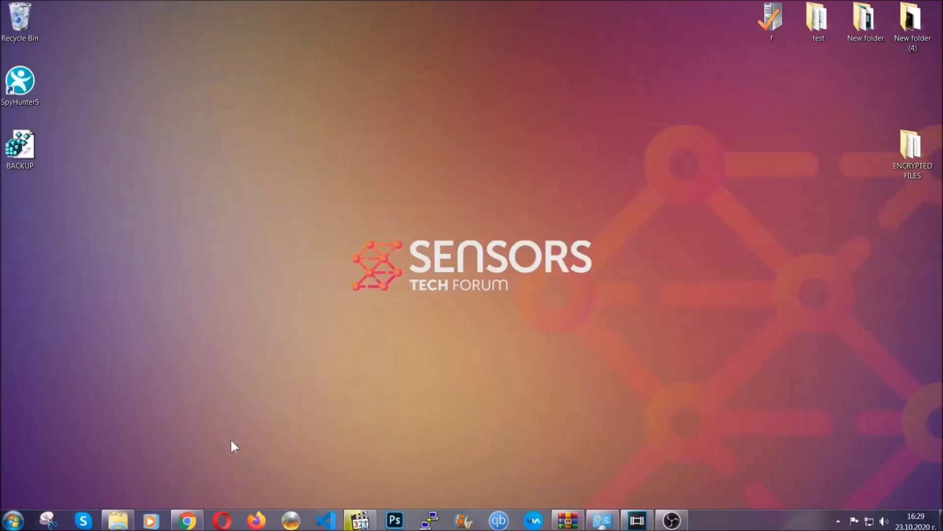
Switch to Chrome and review the SensorsTechForum article on restoring ransomware-encrypted files, down to its list of recovery methods
{"action": "left_click", "coordinate": [187, 521]}
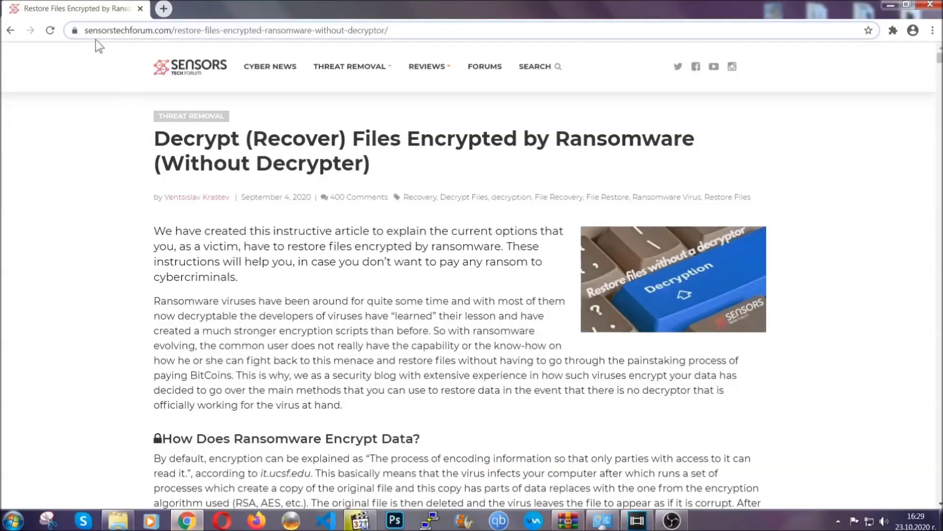
{"action": "left_click_drag", "start_coordinate": [87, 31], "coordinate": [239, 33]}
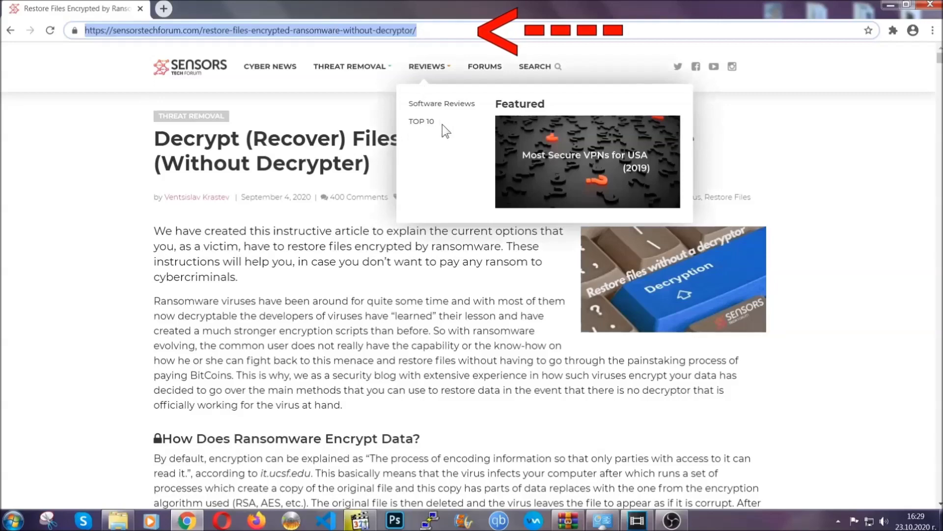
{"action": "scroll", "coordinate": [486, 266], "scroll_direction": "down", "scroll_amount": 8}
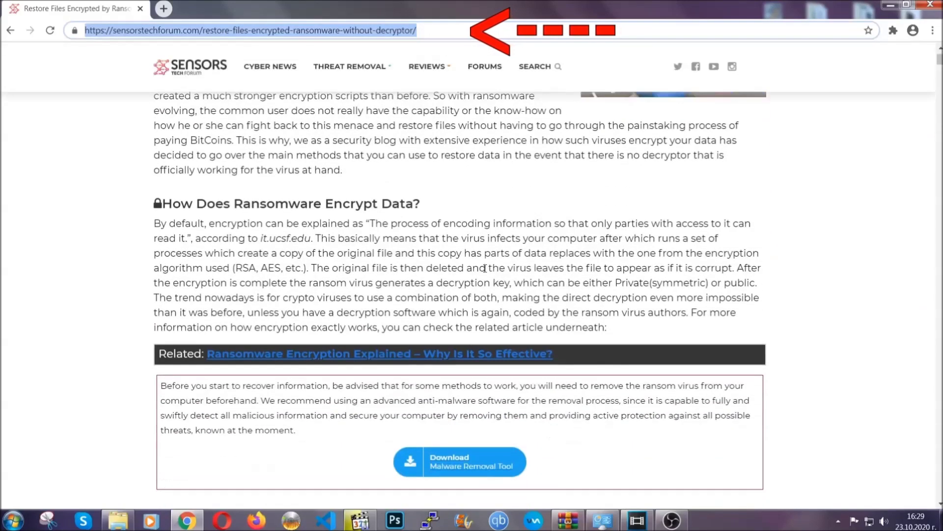
{"action": "scroll", "coordinate": [485, 267], "scroll_direction": "down", "scroll_amount": 4}
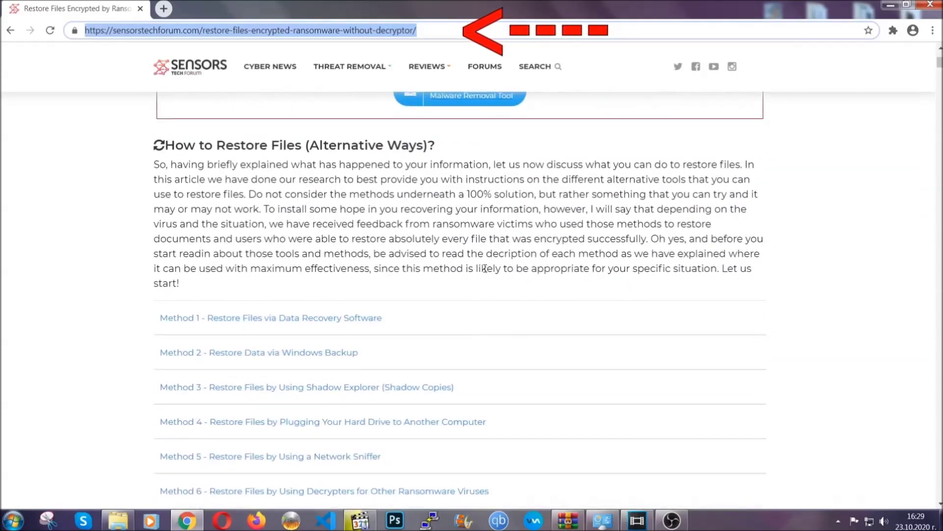
{"action": "scroll", "coordinate": [486, 271], "scroll_direction": "down", "scroll_amount": 3}
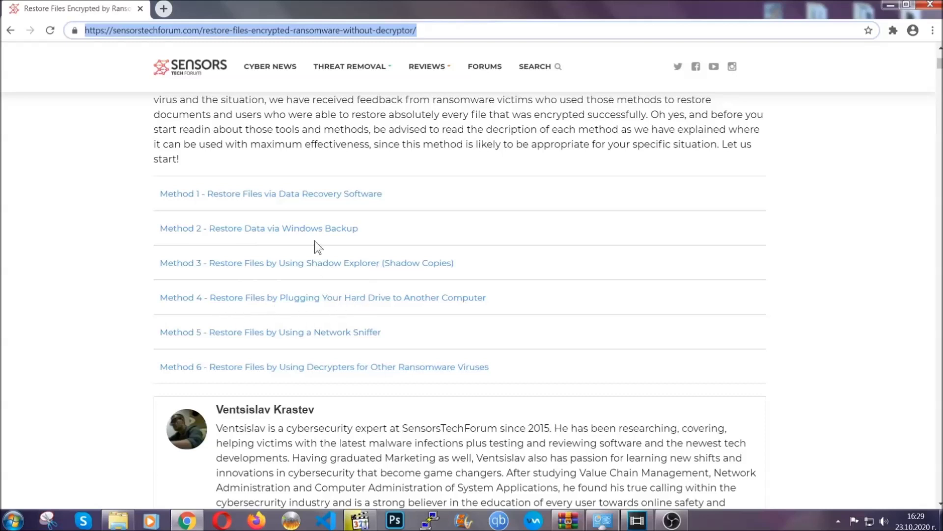
Expand "Method 2 - Restore Data via Windows Backup", read its summary and open the Step1 instructions
{"action": "left_click", "coordinate": [295, 228]}
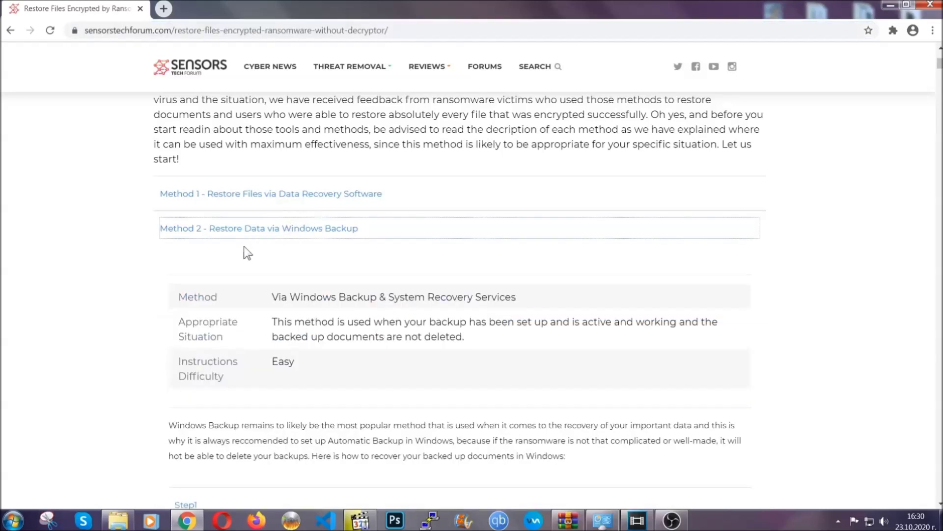
{"action": "left_click_drag", "start_coordinate": [275, 297], "coordinate": [335, 371]}
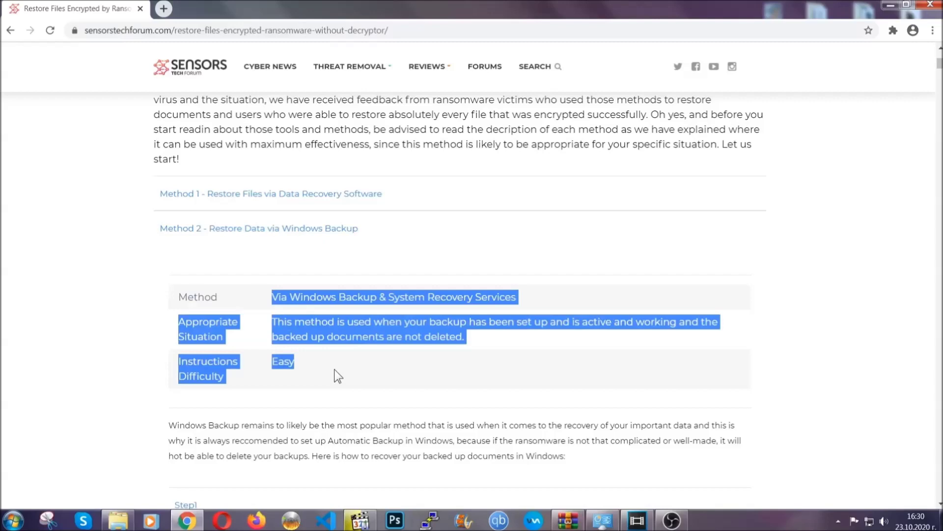
{"action": "left_click", "coordinate": [334, 370]}
{"action": "scroll", "coordinate": [335, 369], "scroll_direction": "down", "scroll_amount": 5}
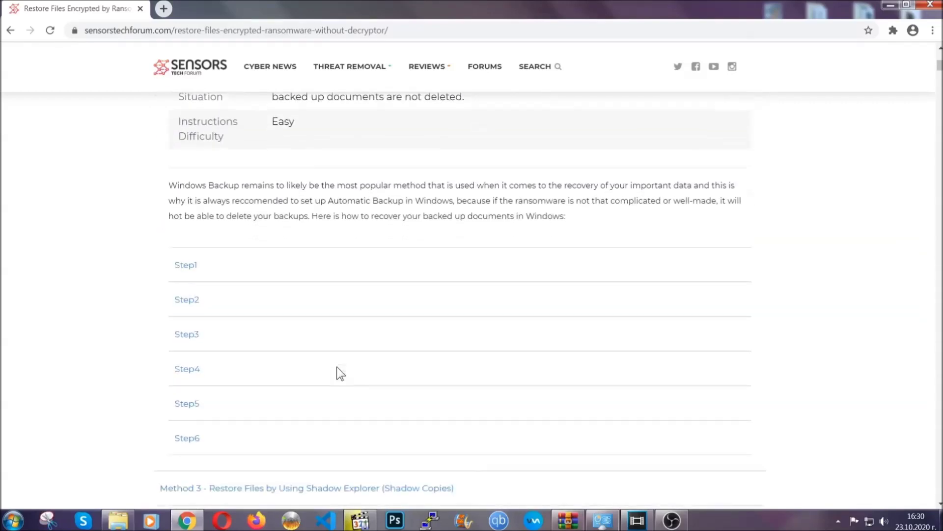
{"action": "left_click", "coordinate": [193, 258]}
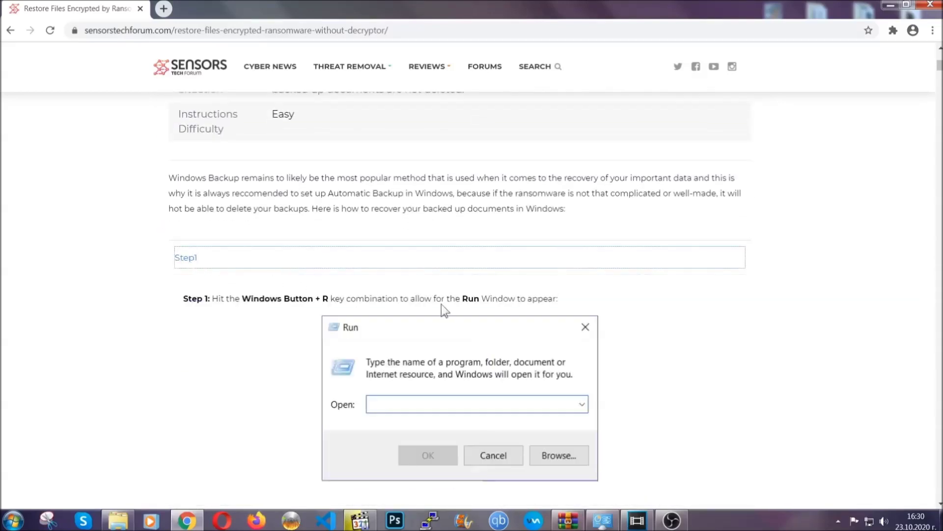
Expand the Step2 and Step3 instructions of the Windows Backup method and read how to reach the Backup settings
{"action": "scroll", "coordinate": [437, 303], "scroll_direction": "down", "scroll_amount": 5}
{"action": "left_click", "coordinate": [222, 306]}
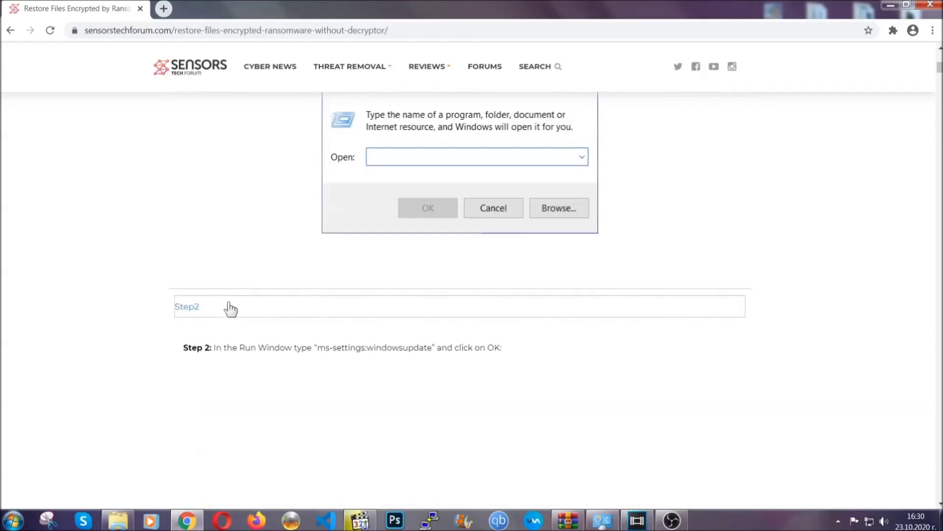
{"action": "scroll", "coordinate": [426, 316], "scroll_direction": "down", "scroll_amount": 5}
{"action": "left_click", "coordinate": [277, 356]}
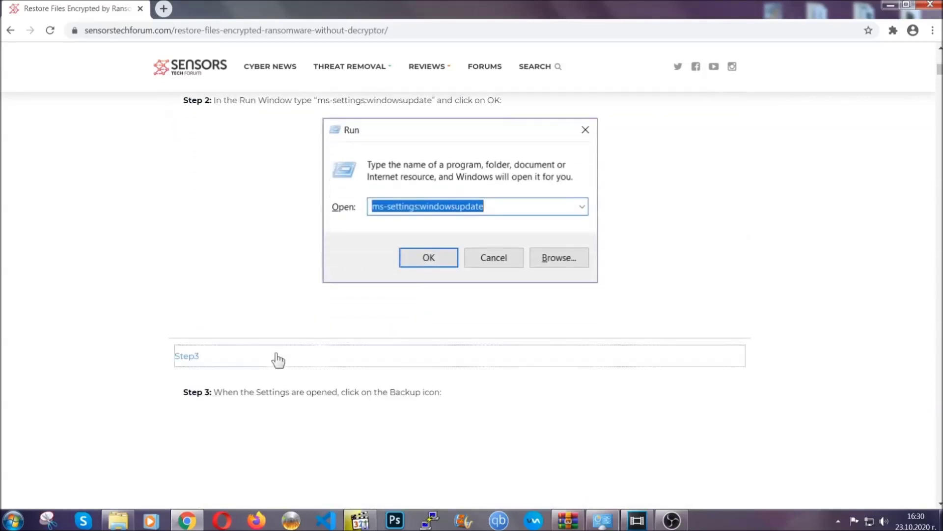
{"action": "scroll", "coordinate": [396, 330], "scroll_direction": "down", "scroll_amount": 4}
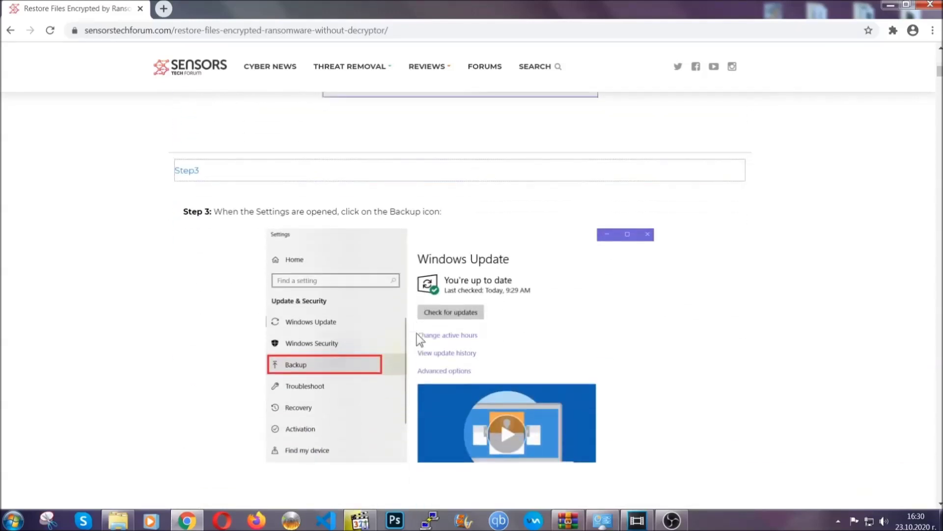
Look over the remaining recovery methods through Method 6, return to the article's beginning and minimize the browser window
{"action": "scroll", "coordinate": [416, 335], "scroll_direction": "down", "scroll_amount": 5}
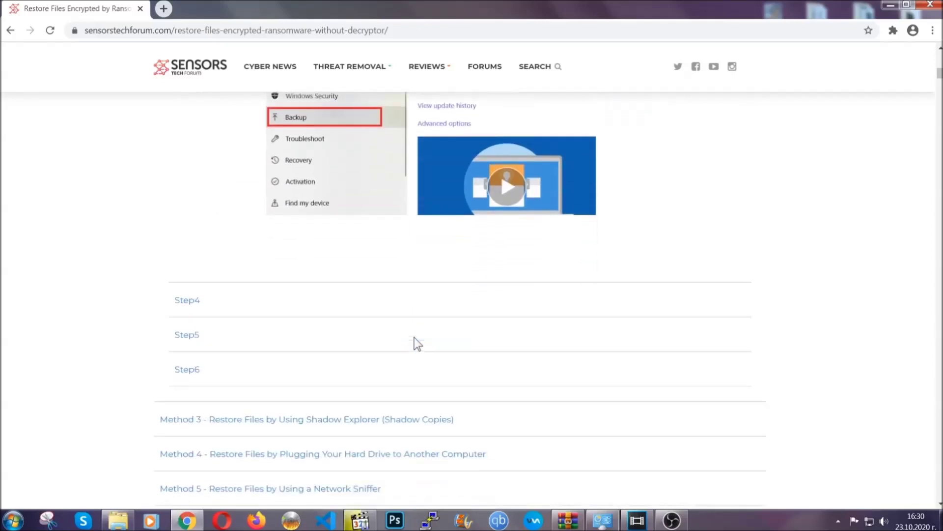
{"action": "scroll", "coordinate": [414, 338], "scroll_direction": "down", "scroll_amount": 7}
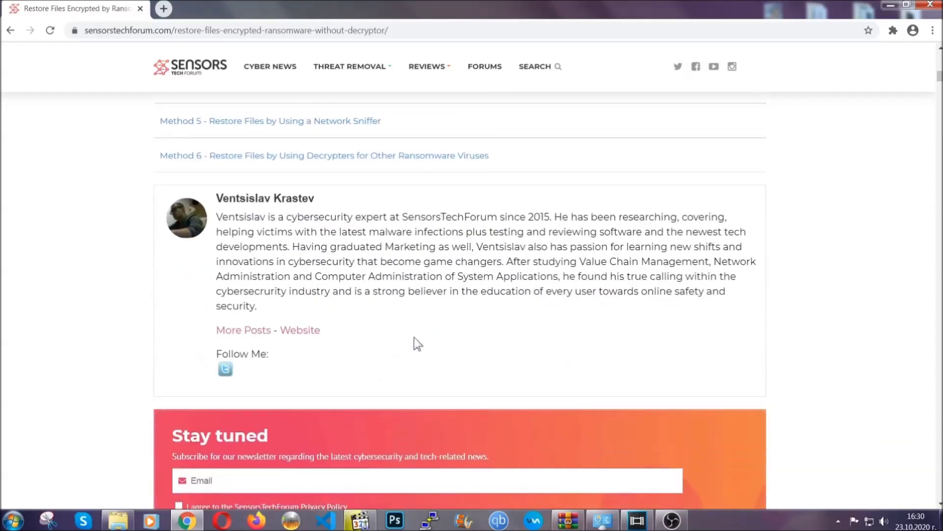
{"action": "scroll", "coordinate": [416, 339], "scroll_direction": "up", "scroll_amount": 20}
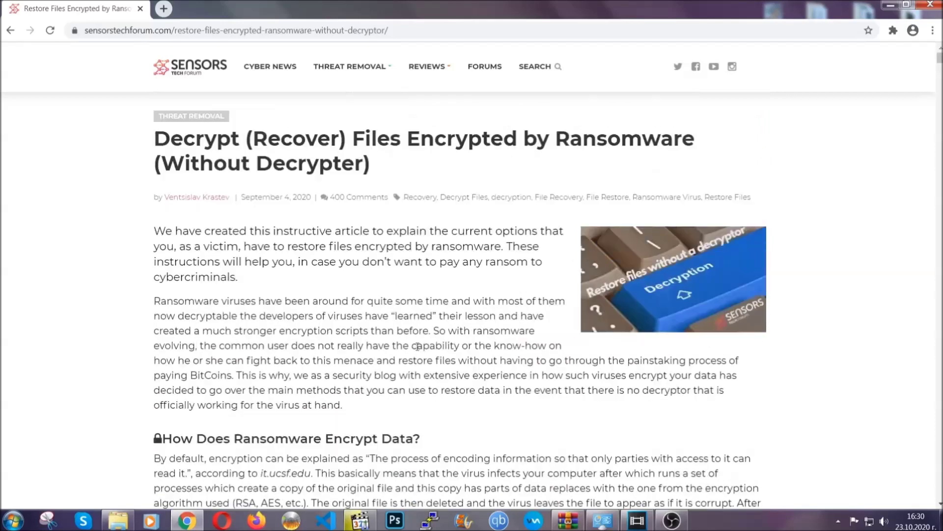
{"action": "left_click", "coordinate": [889, 5]}
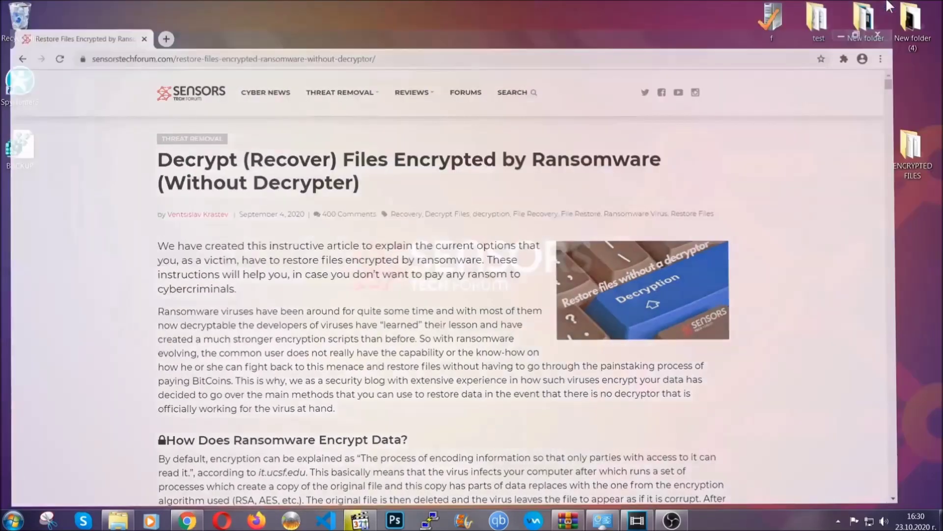